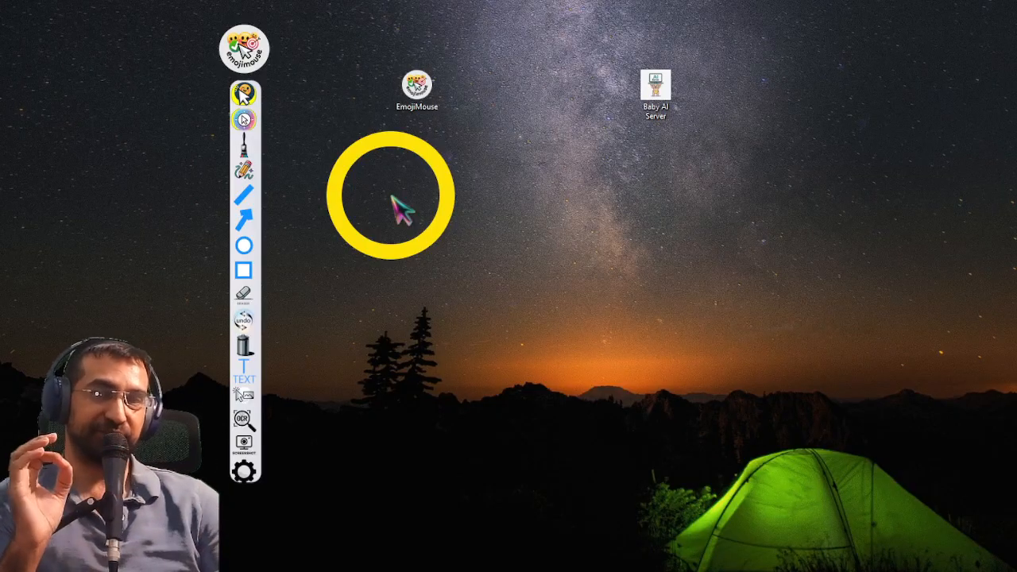
click(401, 208)
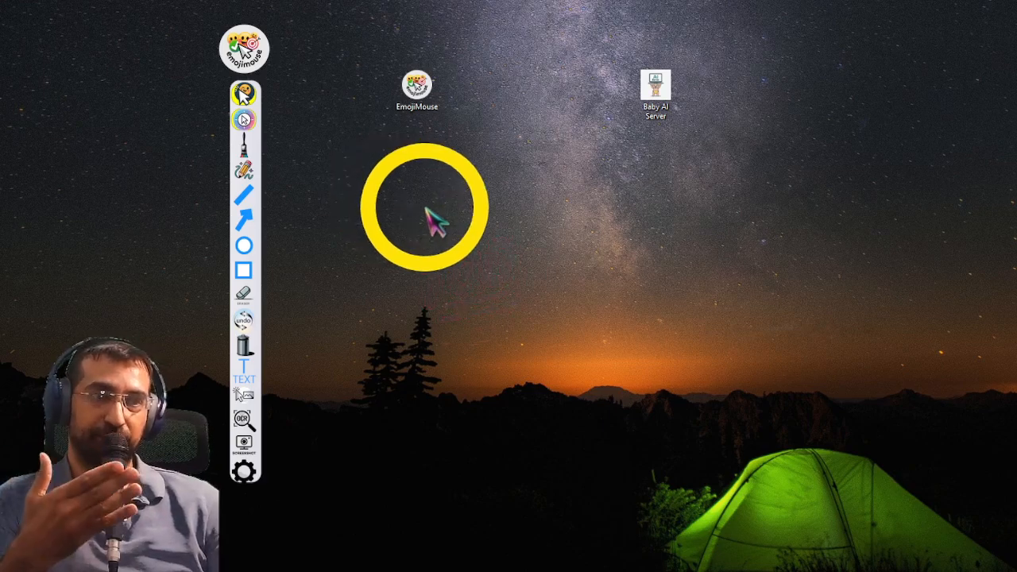
click(425, 208)
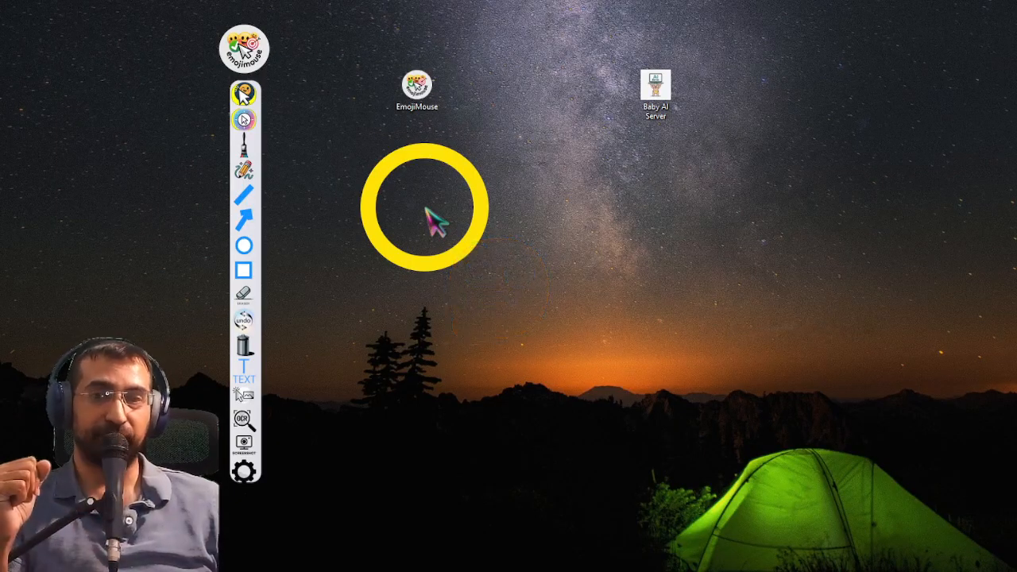
click(426, 209)
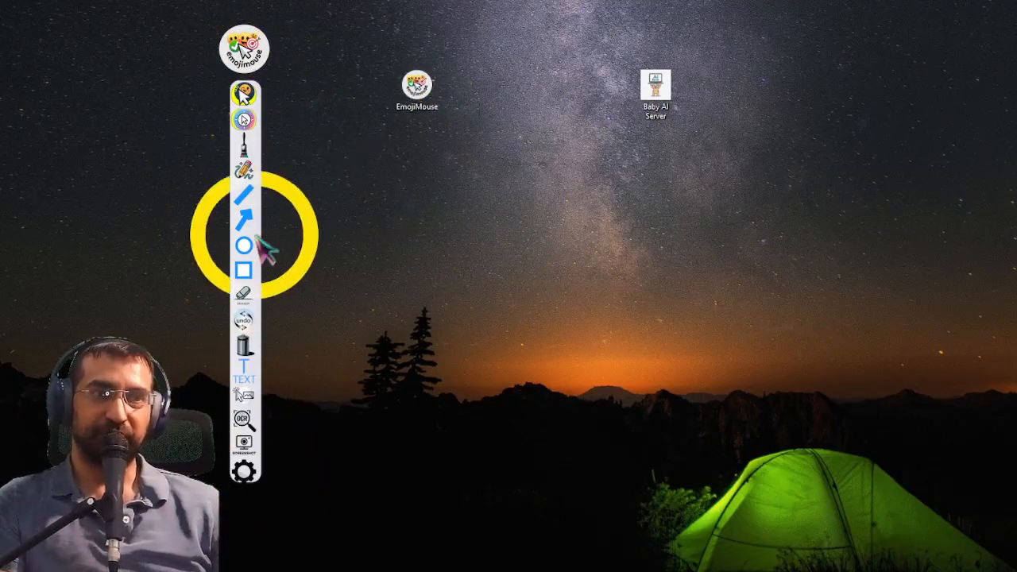
click(251, 69)
click(243, 54)
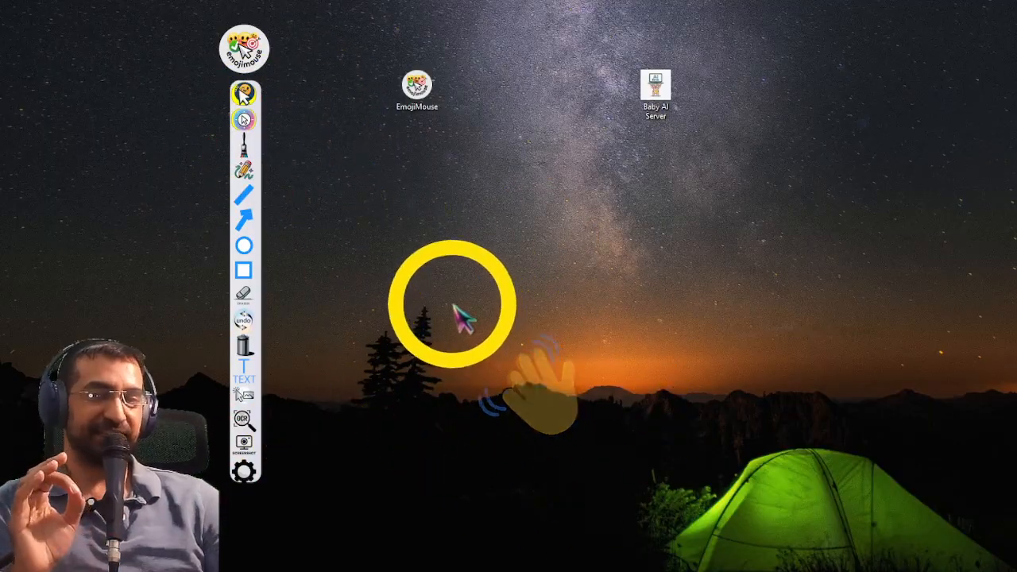
- Place the saved screenshot of the Mode settings on the desktop and draw yellow arrows pointing at its three operation mode options
click(248, 396)
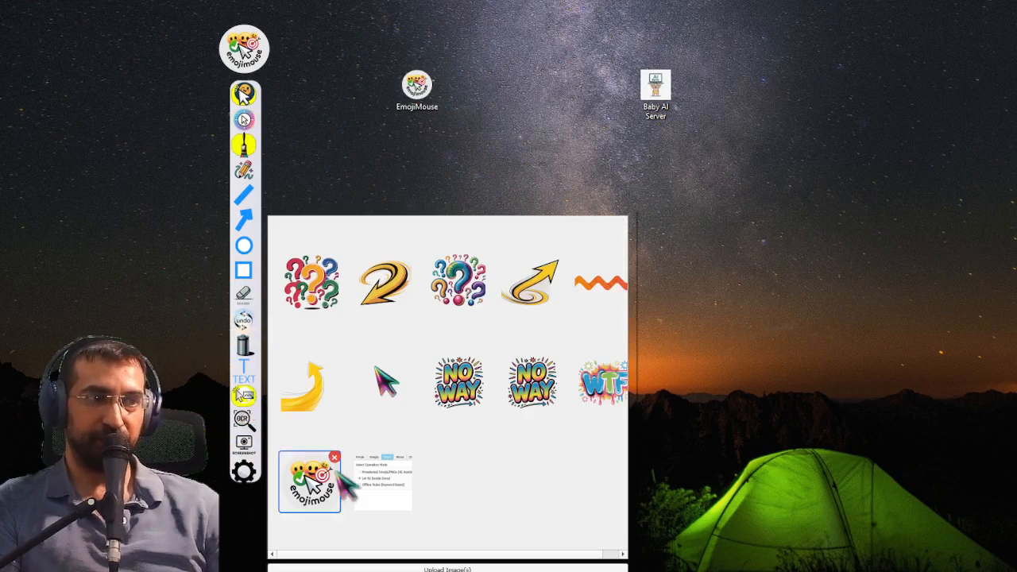
click(384, 493)
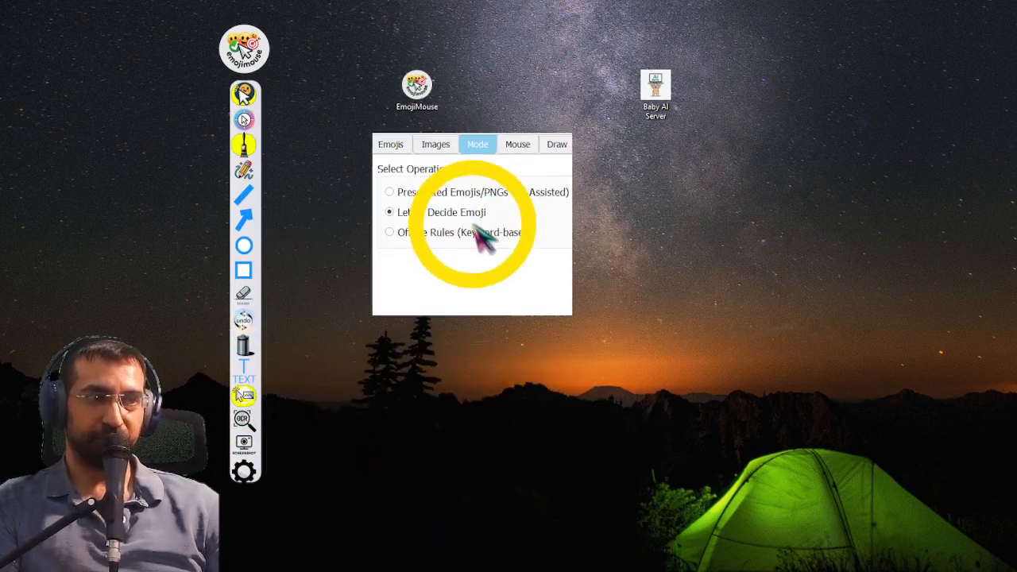
click(554, 251)
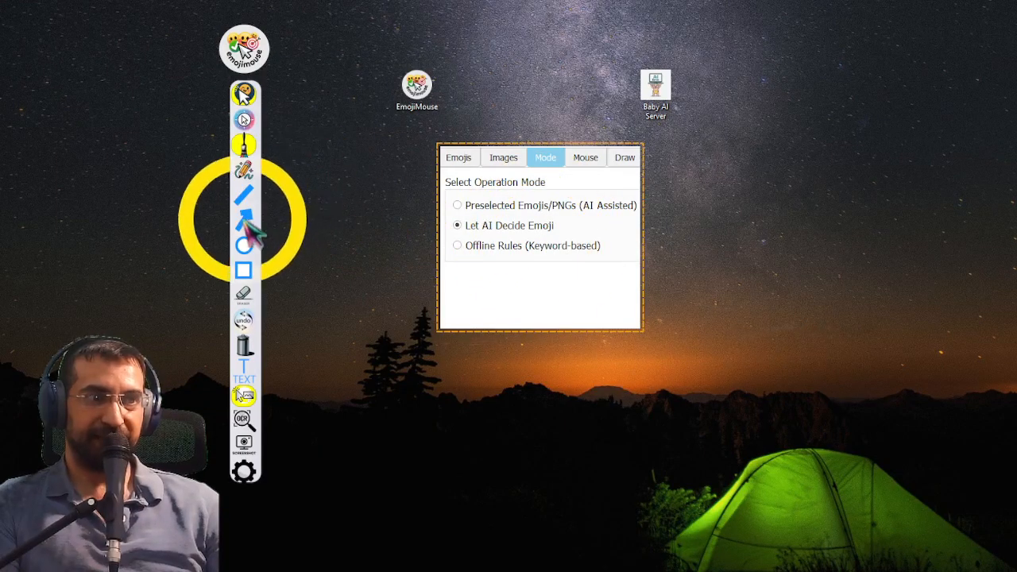
drag(326, 197, 455, 205)
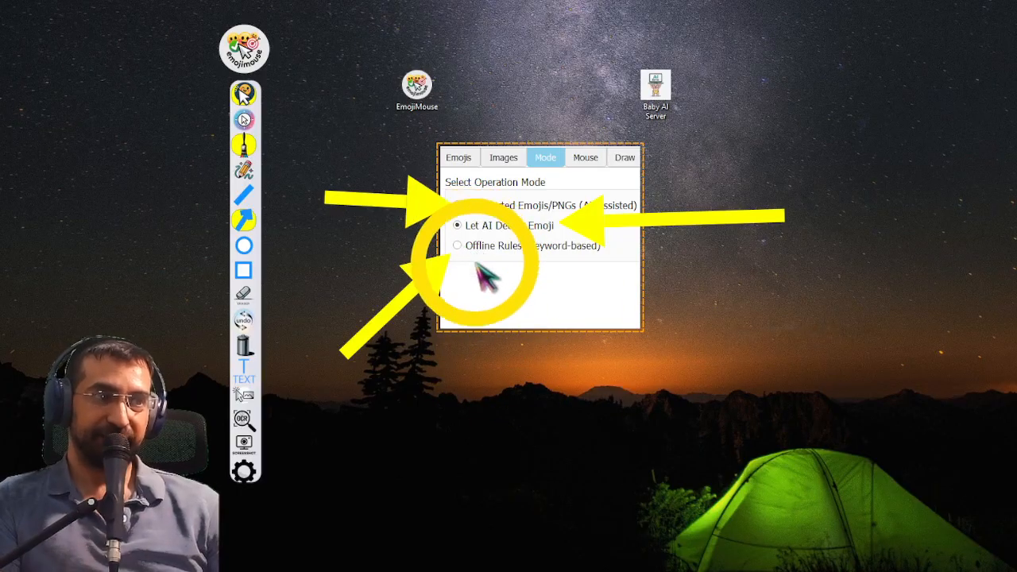
- Try the Preselected Emojis/PNGs and Offline Rules operation modes, set the mode to Let AI Decide Emoji, and close the settings
click(243, 473)
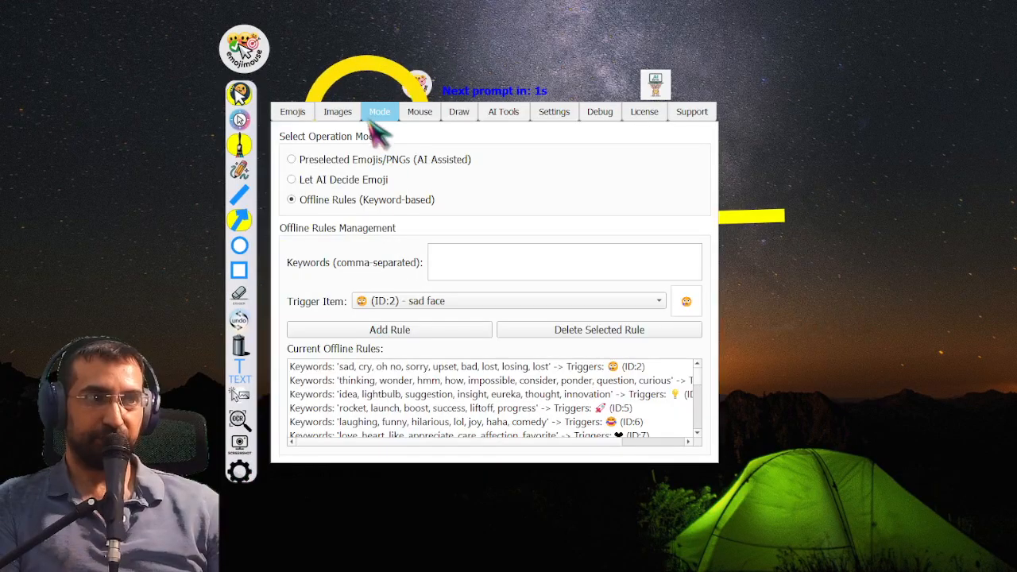
click(336, 162)
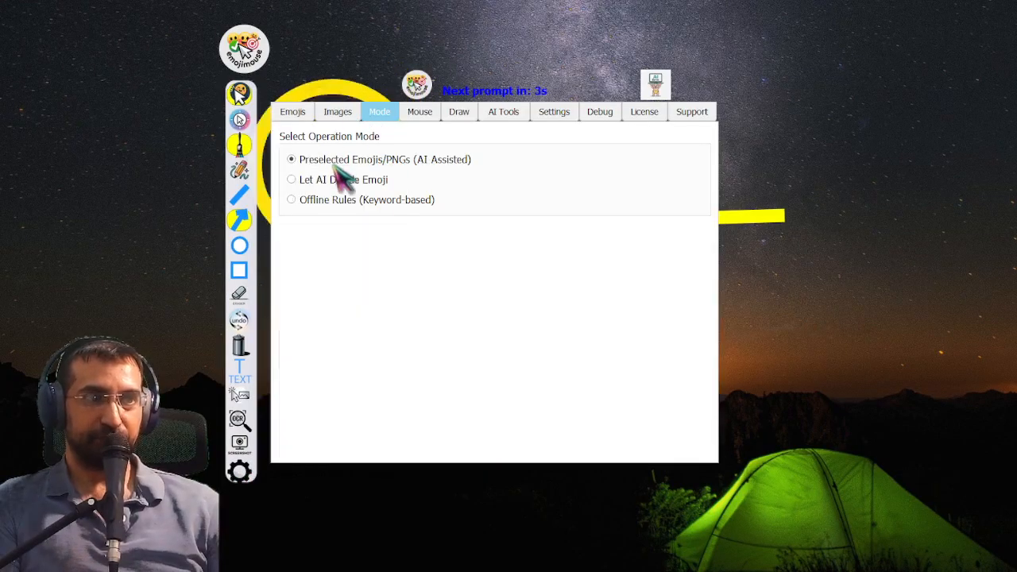
click(365, 203)
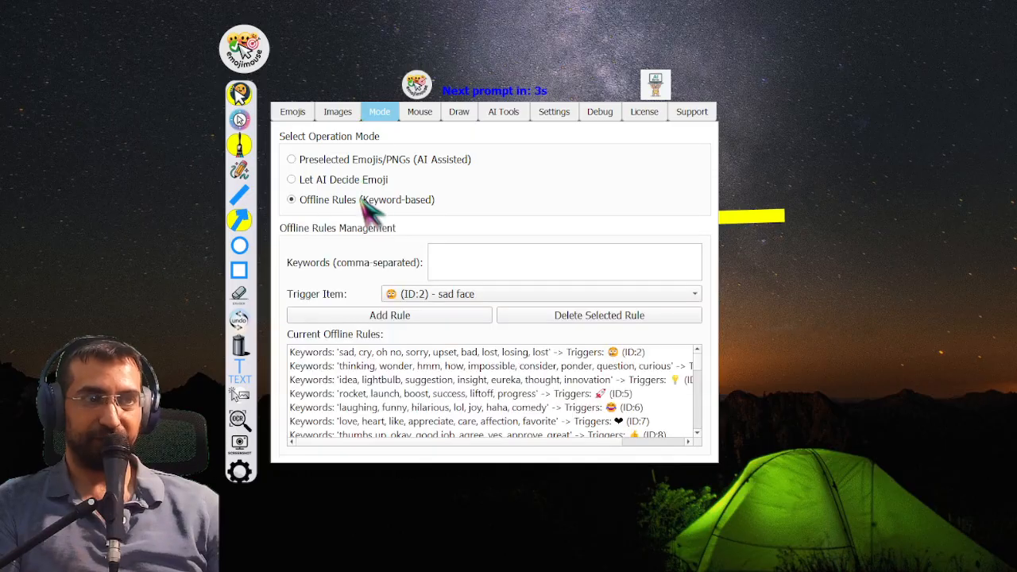
click(362, 181)
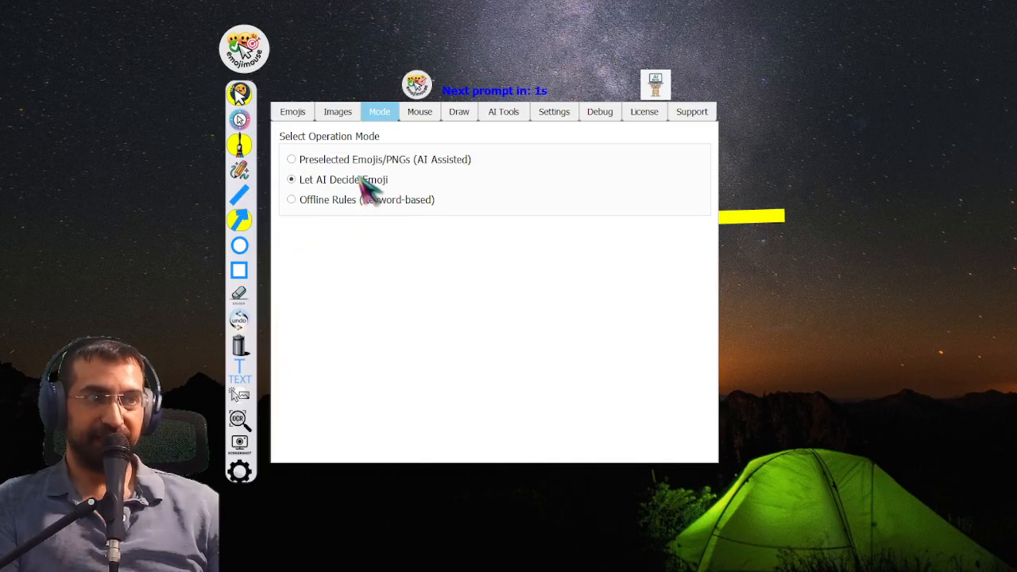
click(249, 472)
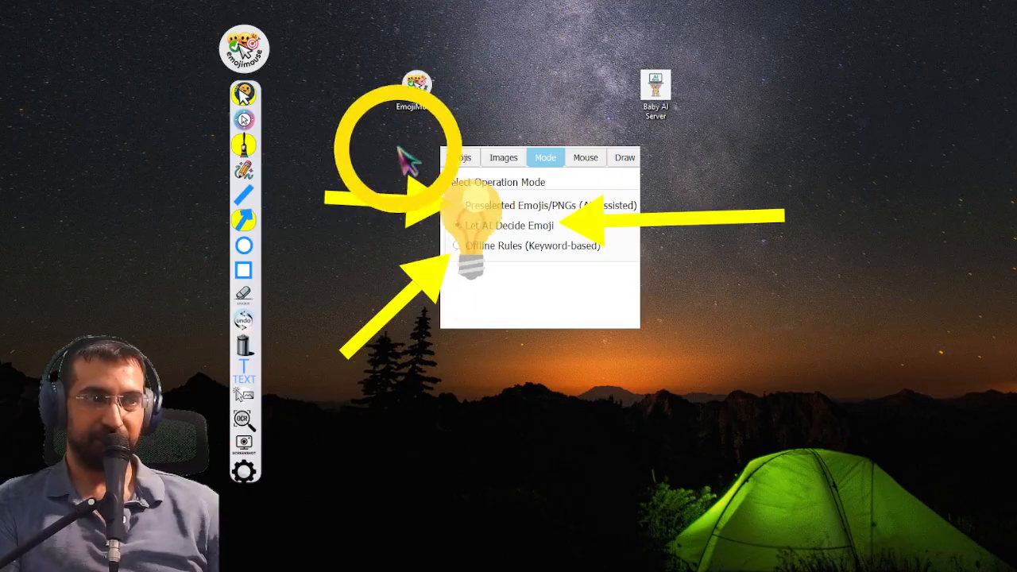
- Clear the arrows and the placed image from the screen and turn the mouse highlighter back on
click(248, 351)
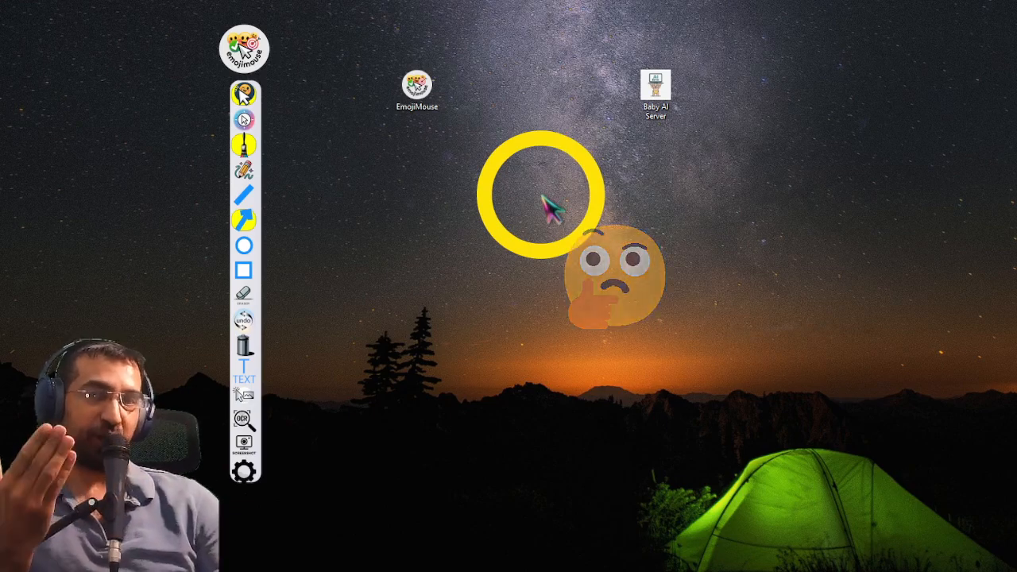
click(244, 120)
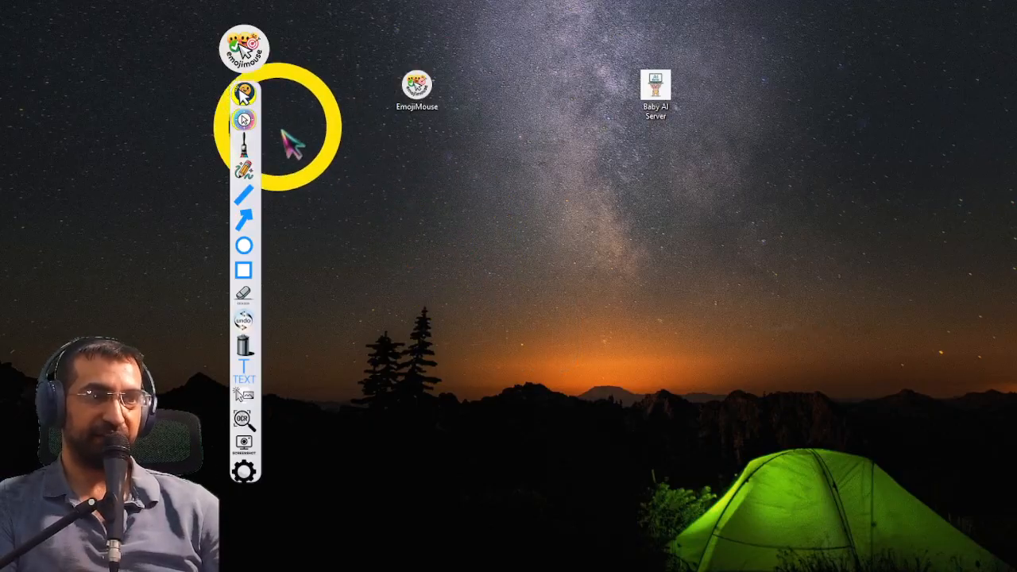
- Open the Highlighter page of the mouse settings
click(242, 472)
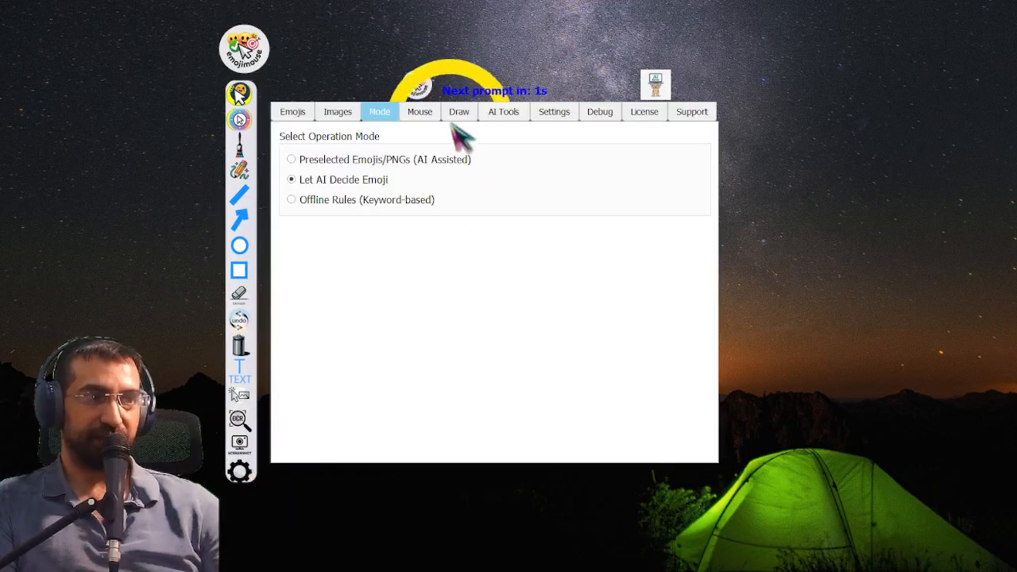
click(420, 111)
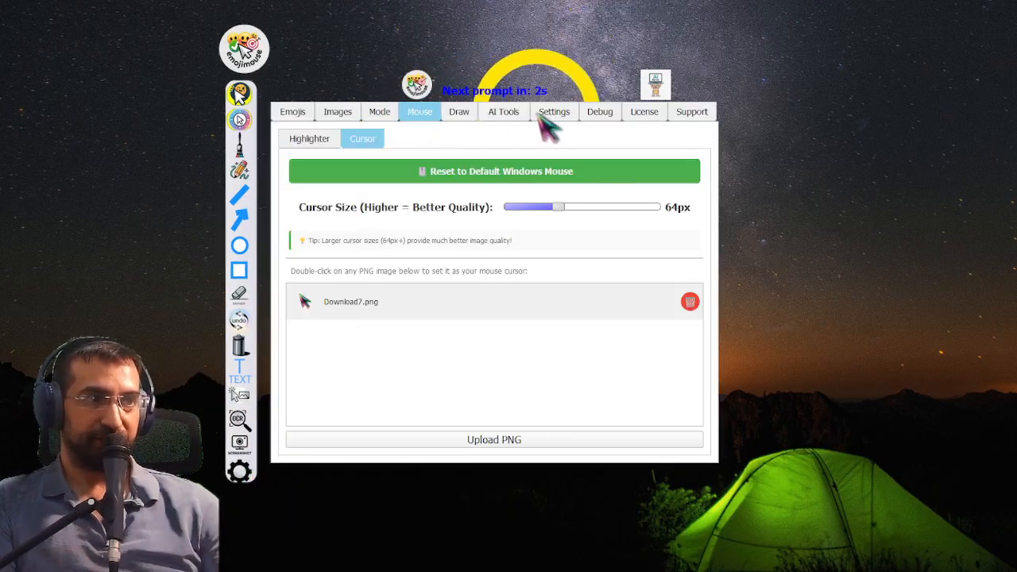
click(546, 114)
click(420, 112)
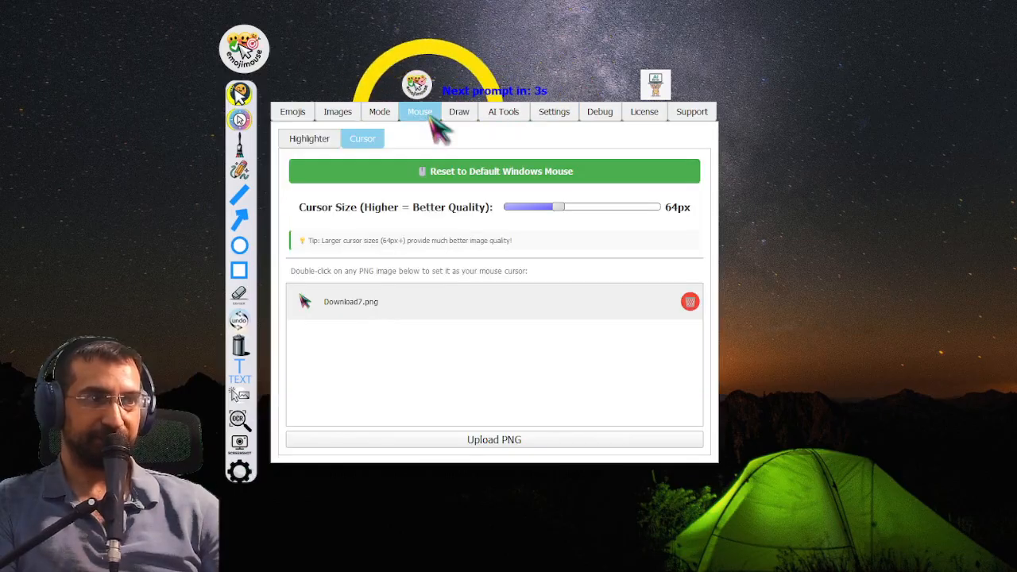
click(314, 140)
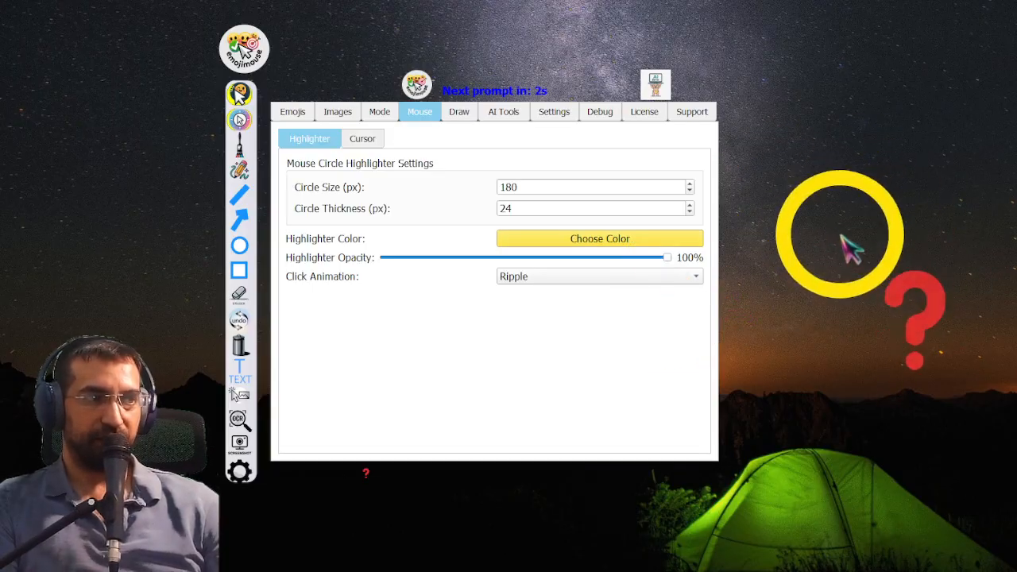
- View the highlighter's colour picker, cancel it, and set the highlighter opacity to 57%
click(658, 242)
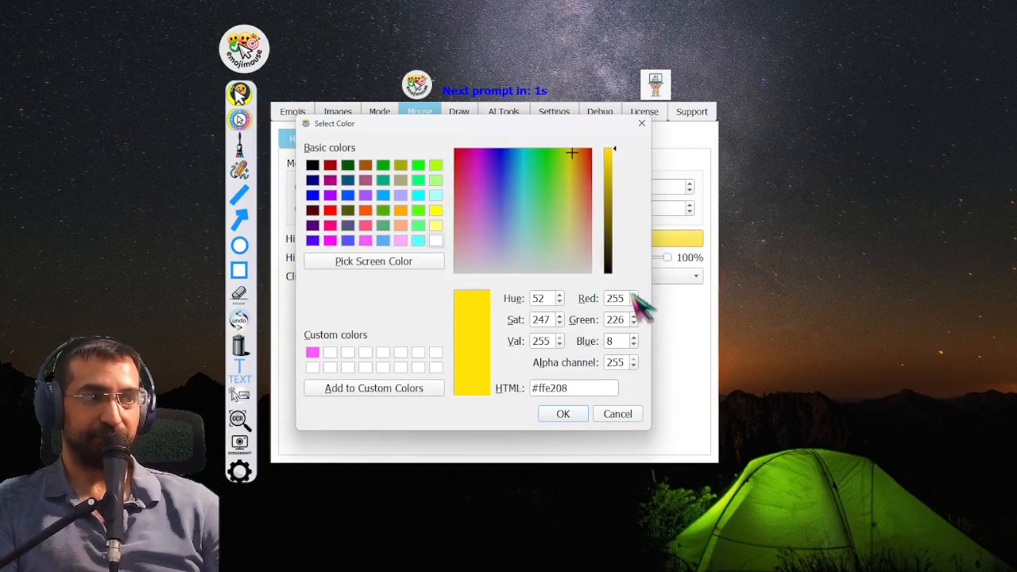
click(618, 415)
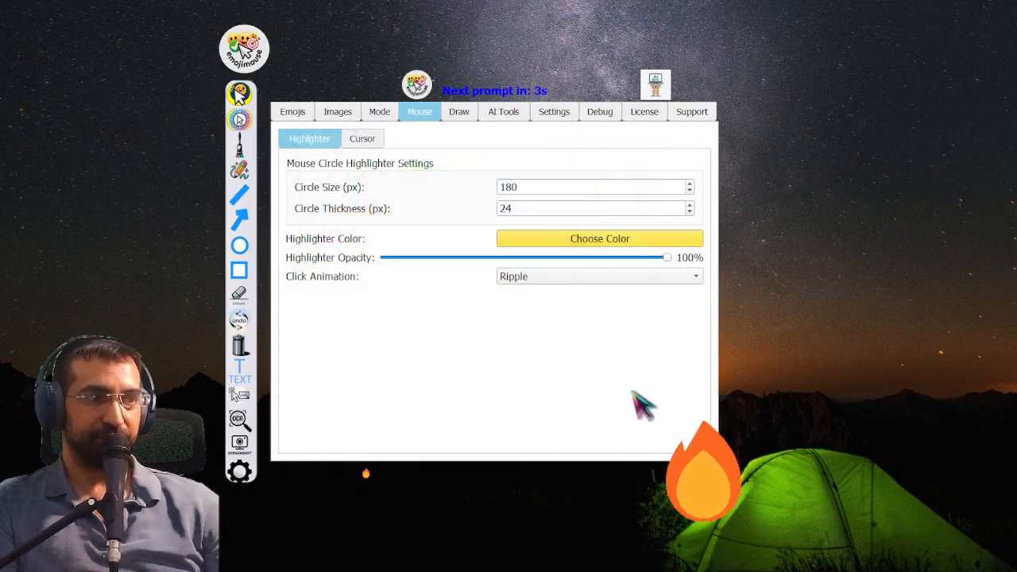
click(659, 257)
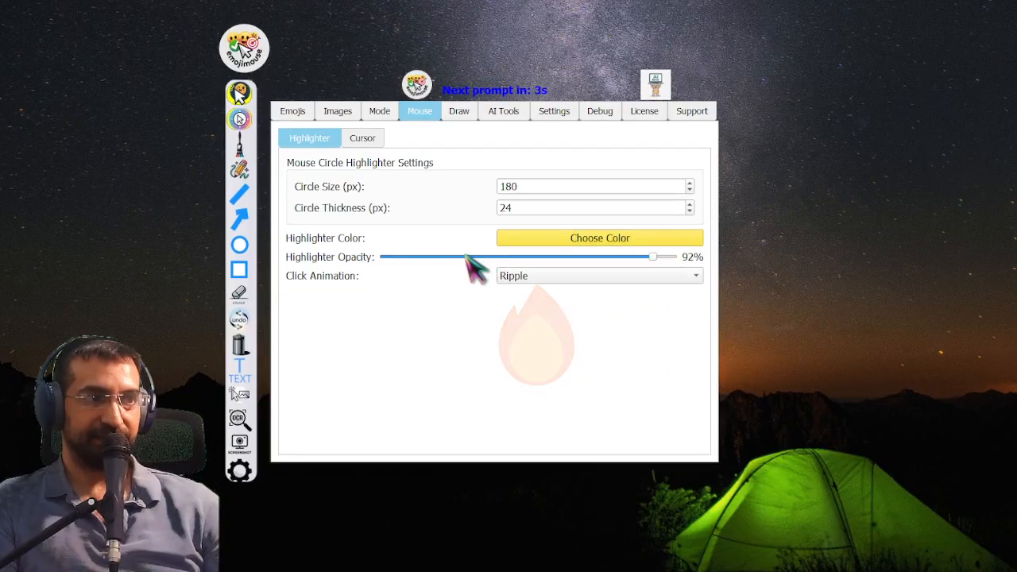
drag(469, 263, 468, 263)
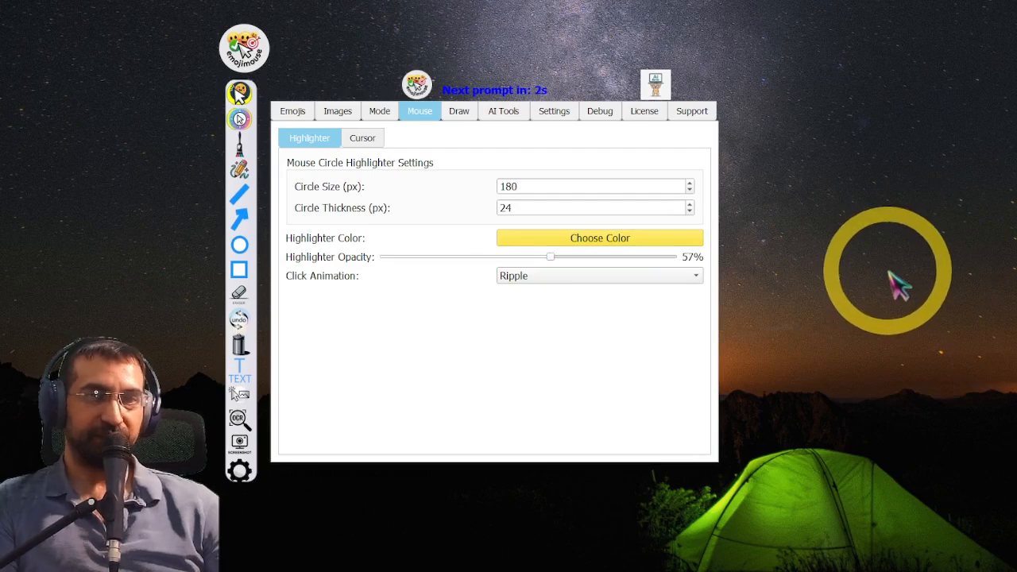
- Try the Shrink and Spin, Grow and Shrink, and Pulse click animations for the mouse highlighter
click(537, 285)
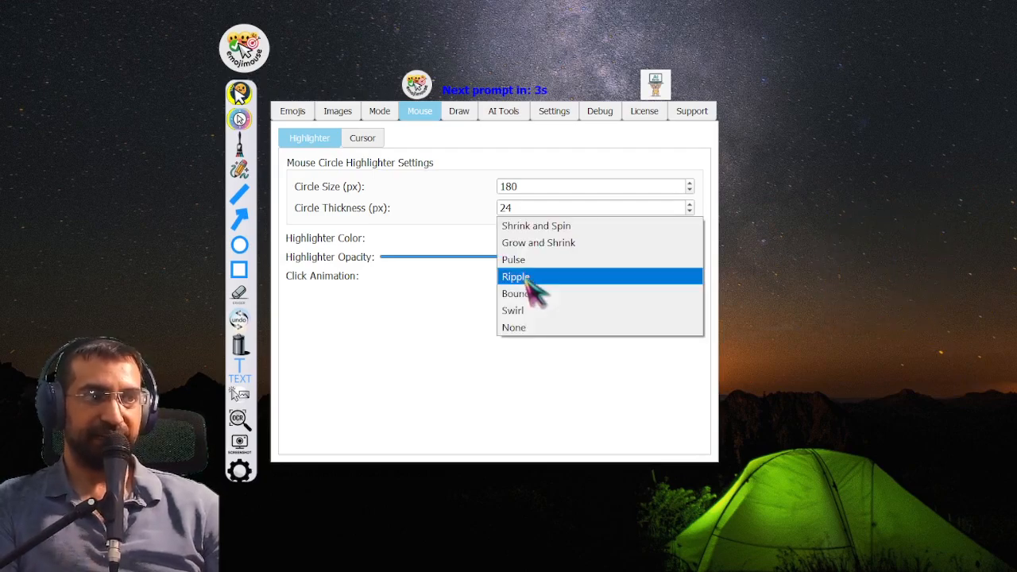
click(529, 228)
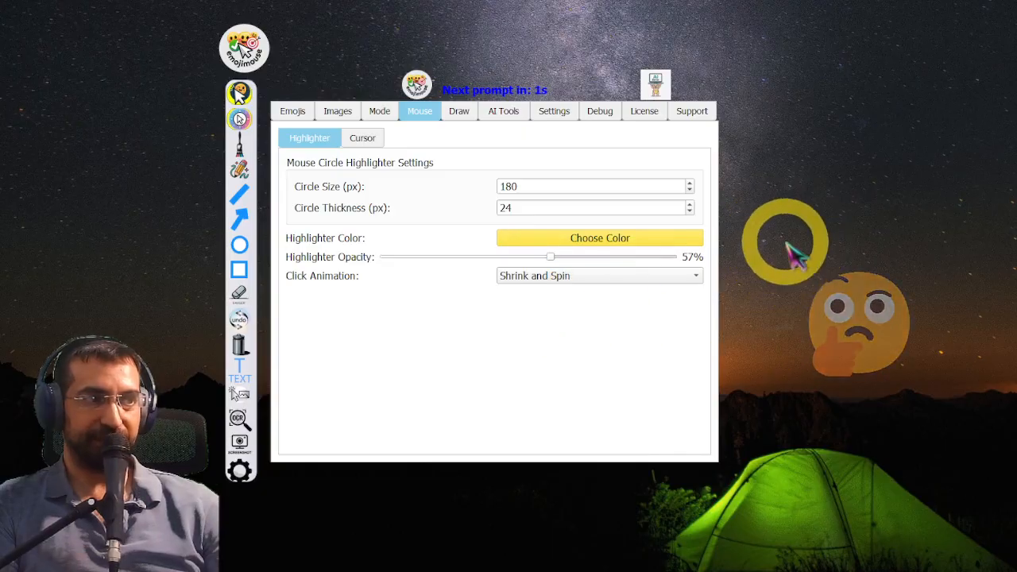
click(624, 279)
click(664, 291)
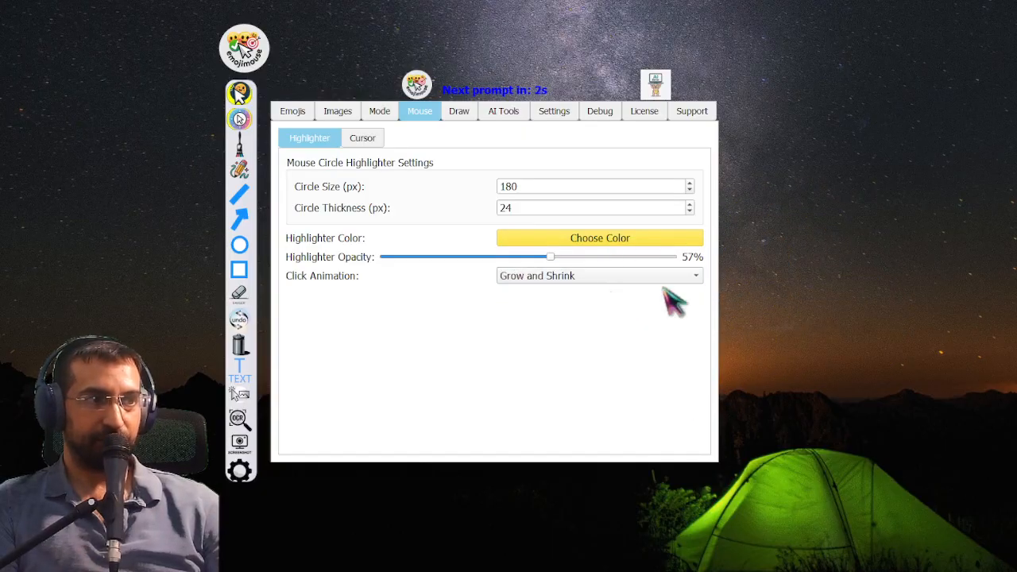
click(838, 277)
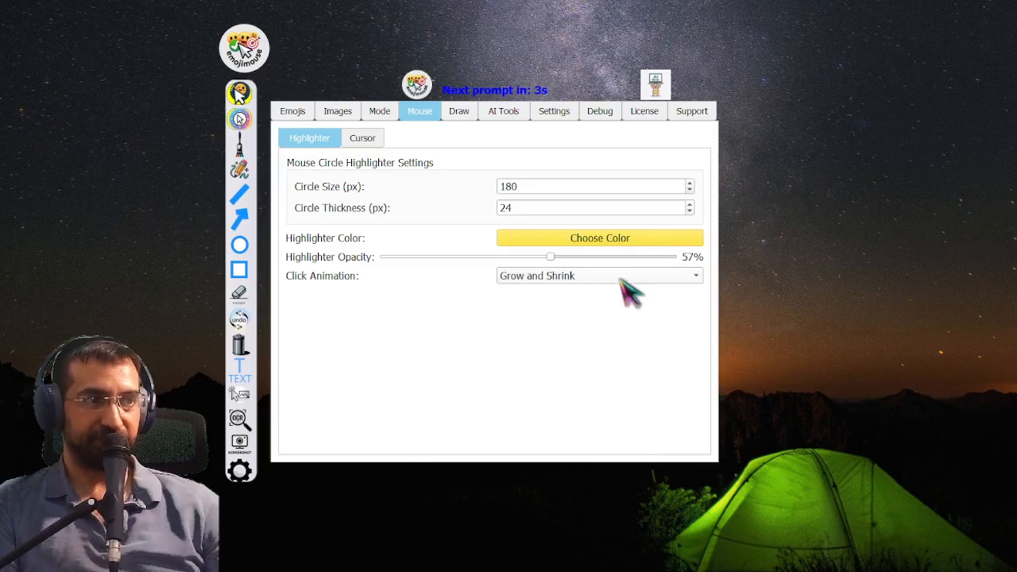
click(620, 278)
click(617, 293)
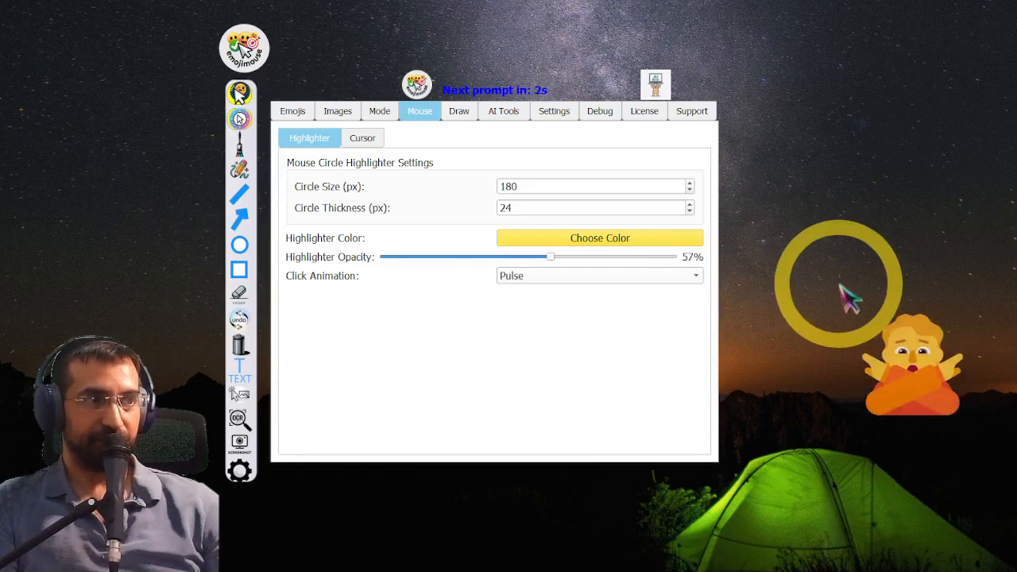
- Try the Ripple, Bounce and Swirl click animations and set the highlighter's click animation back to Ripple
click(596, 279)
click(597, 293)
click(869, 253)
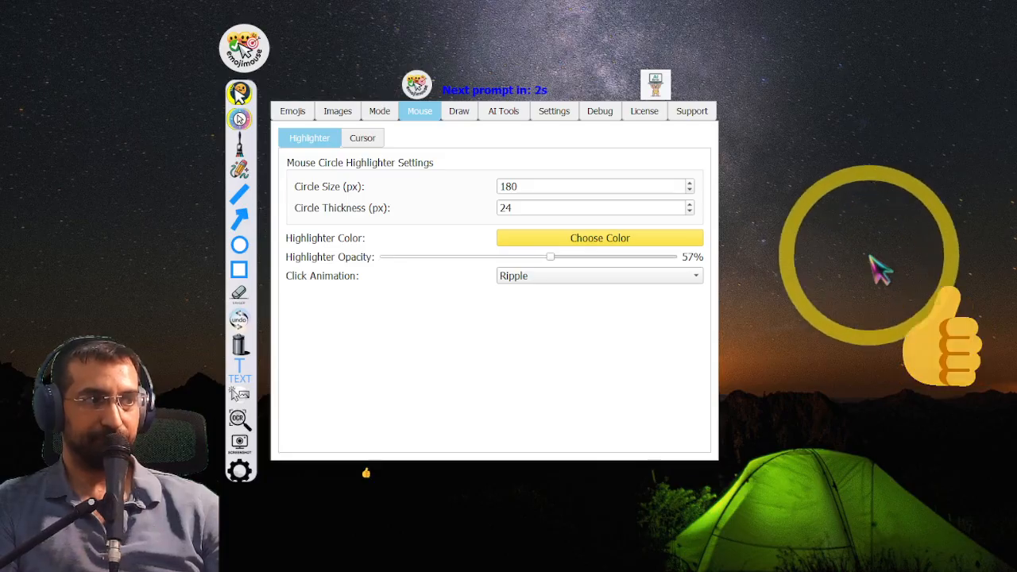
click(655, 278)
click(652, 293)
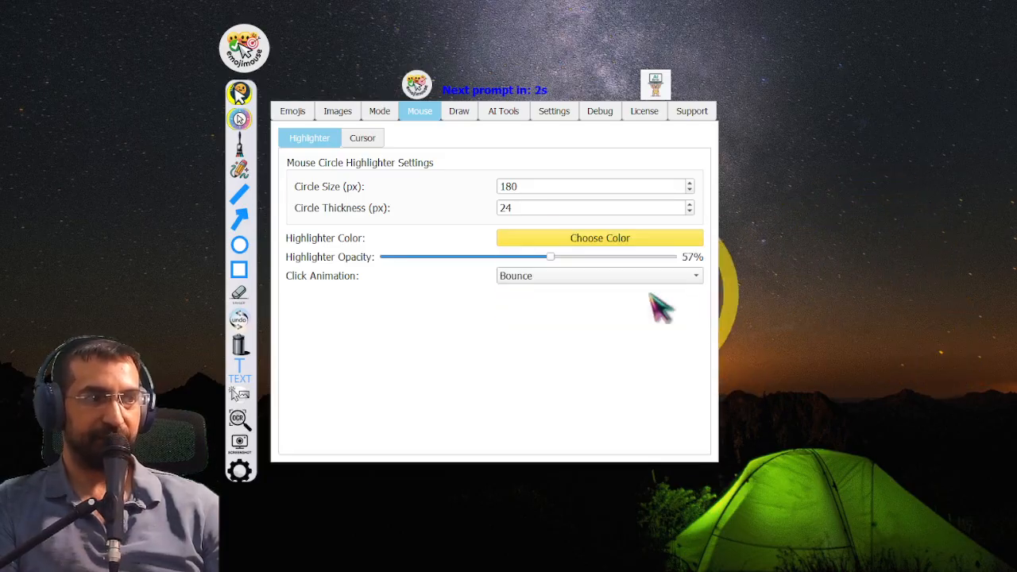
click(603, 278)
click(593, 295)
click(806, 281)
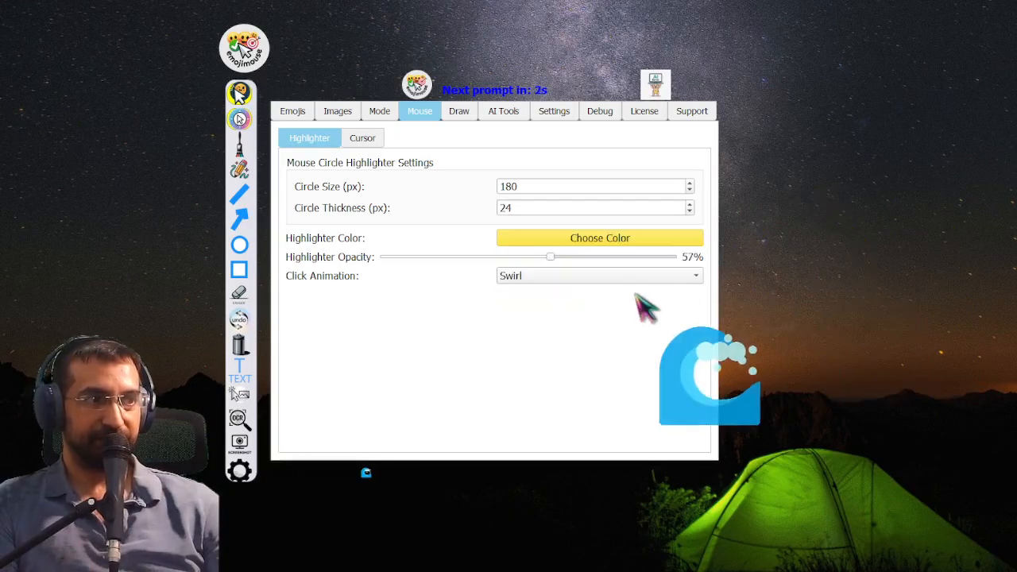
click(610, 278)
click(606, 243)
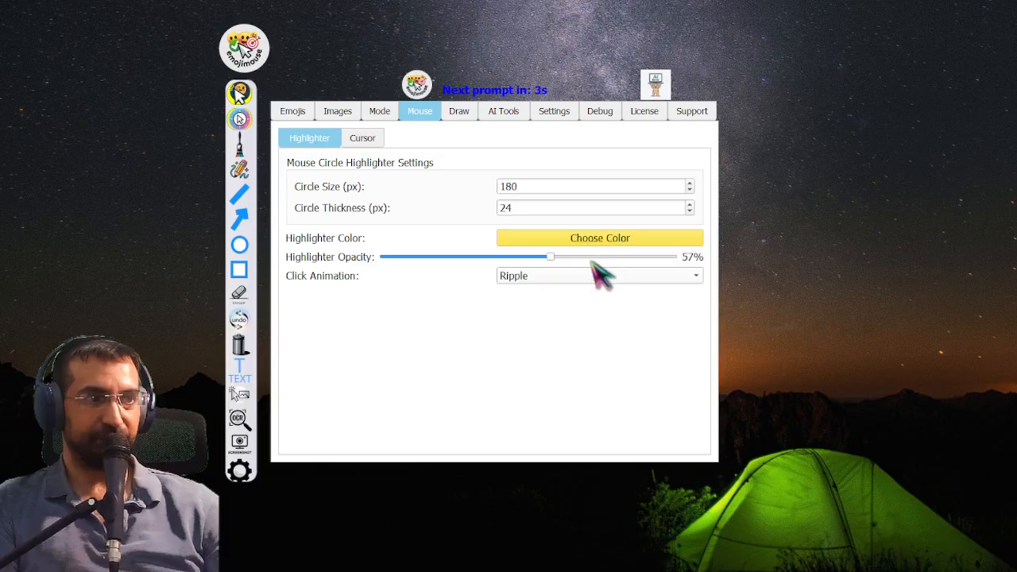
- Reduce the circle size of the mouse highlighter
drag(525, 184, 485, 179)
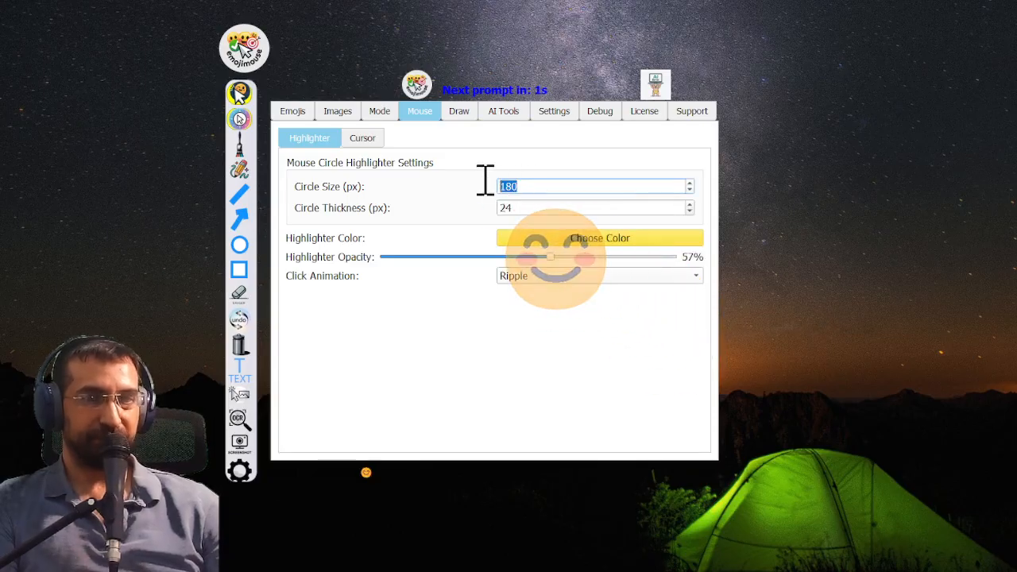
click(690, 190)
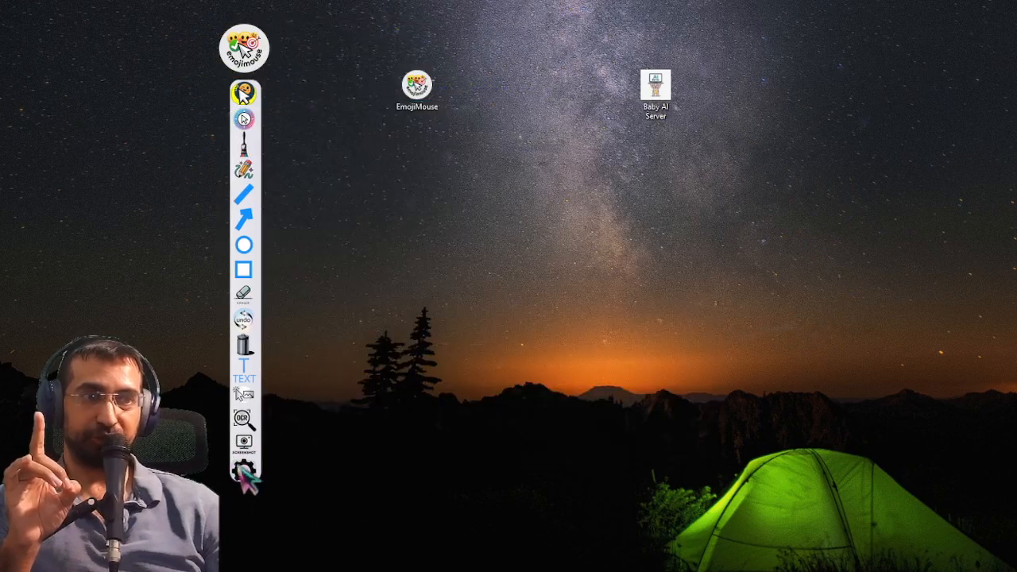
mouse_move(244, 119)
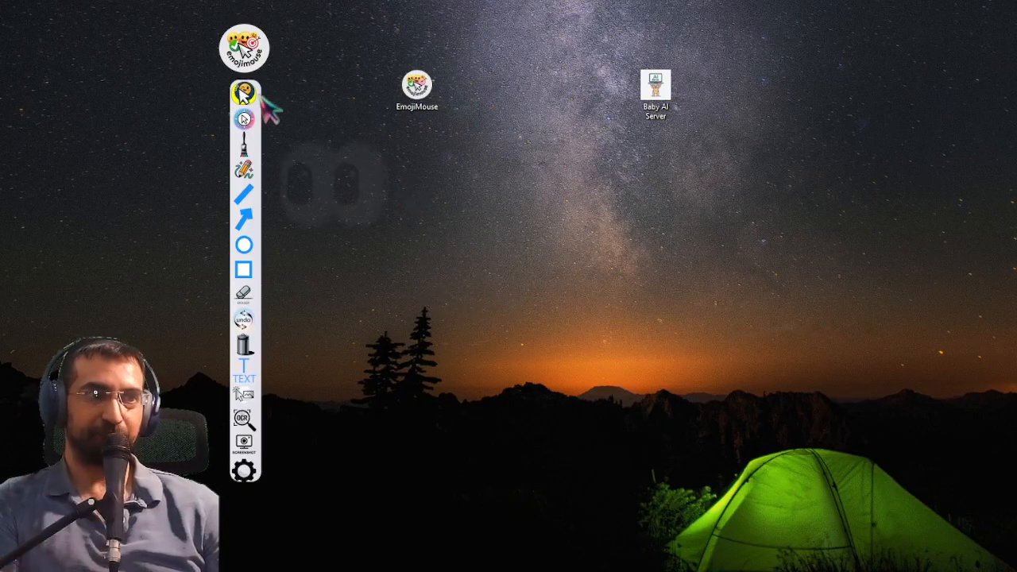
- Turn on the mouse highlighter and draw a yellow freehand circle around the EmojiMouse desktop icon
click(244, 120)
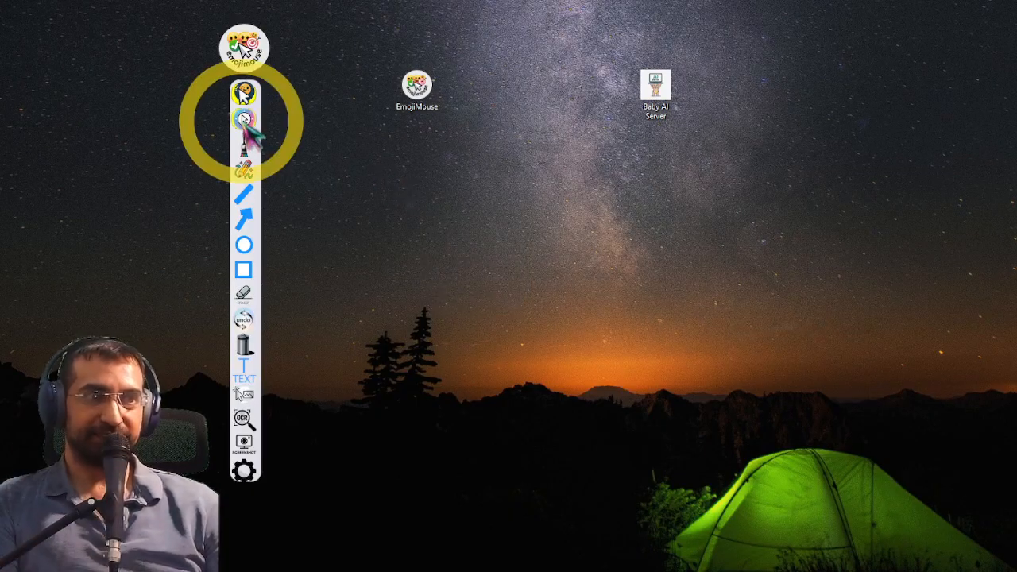
click(532, 284)
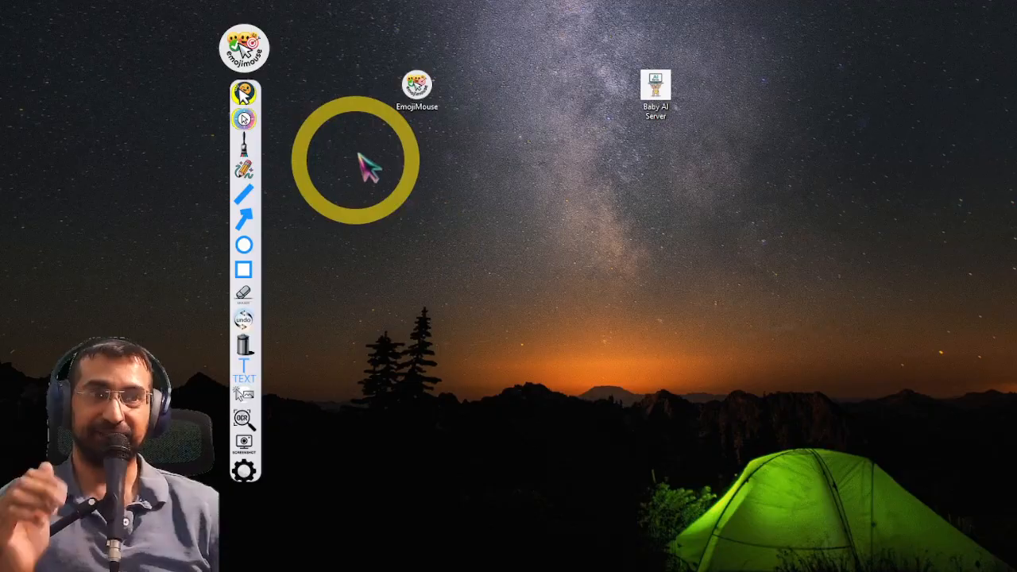
click(249, 165)
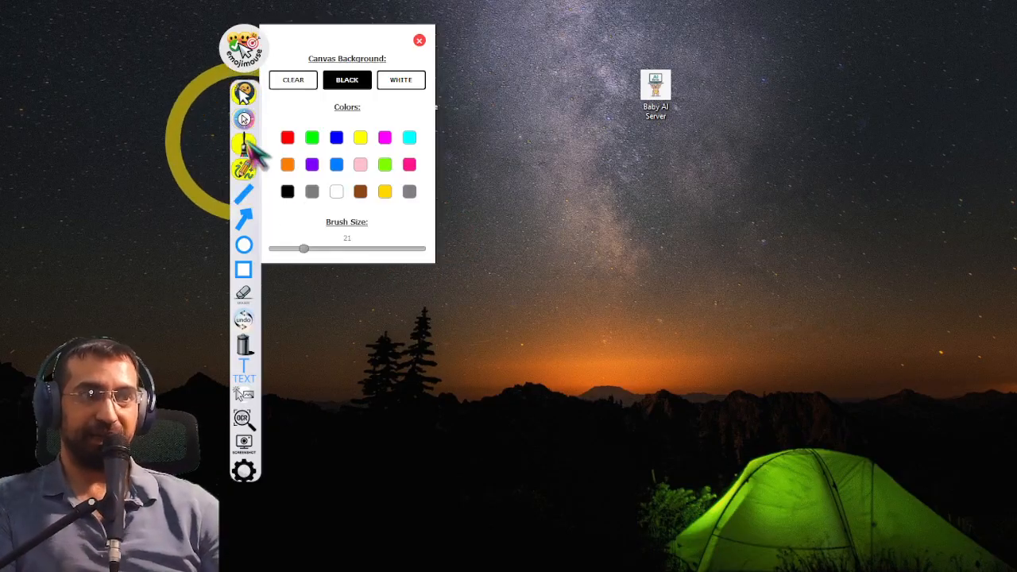
mouse_move(473, 48)
mouse_down()
mouse_move(349, 44)
mouse_move(323, 99)
mouse_move(494, 207)
mouse_move(518, 119)
mouse_move(458, 38)
mouse_move(438, 84)
mouse_up()
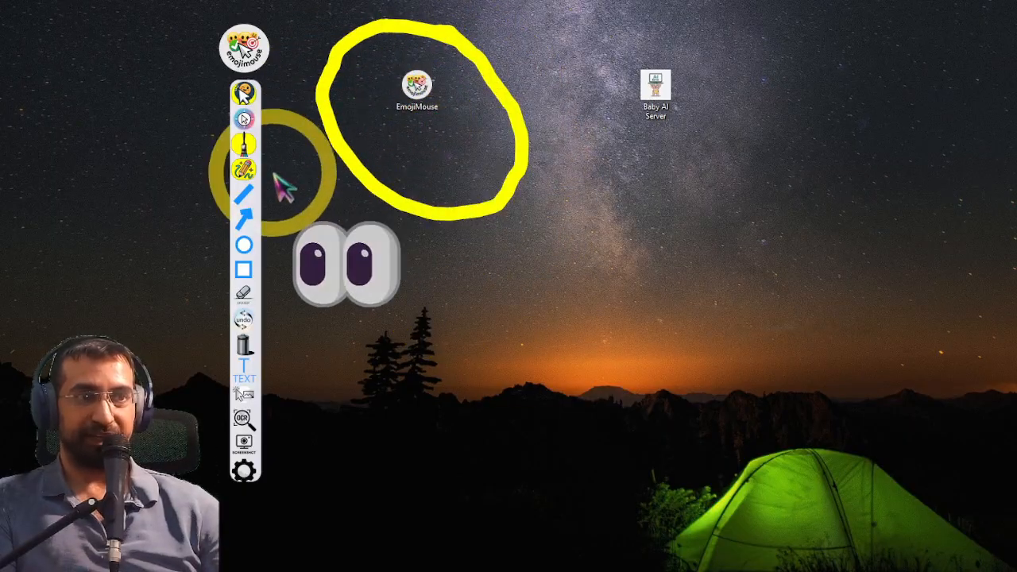
- Switch the canvas background to black and then to white, and draw a wavy yellow freehand stroke on it
click(244, 167)
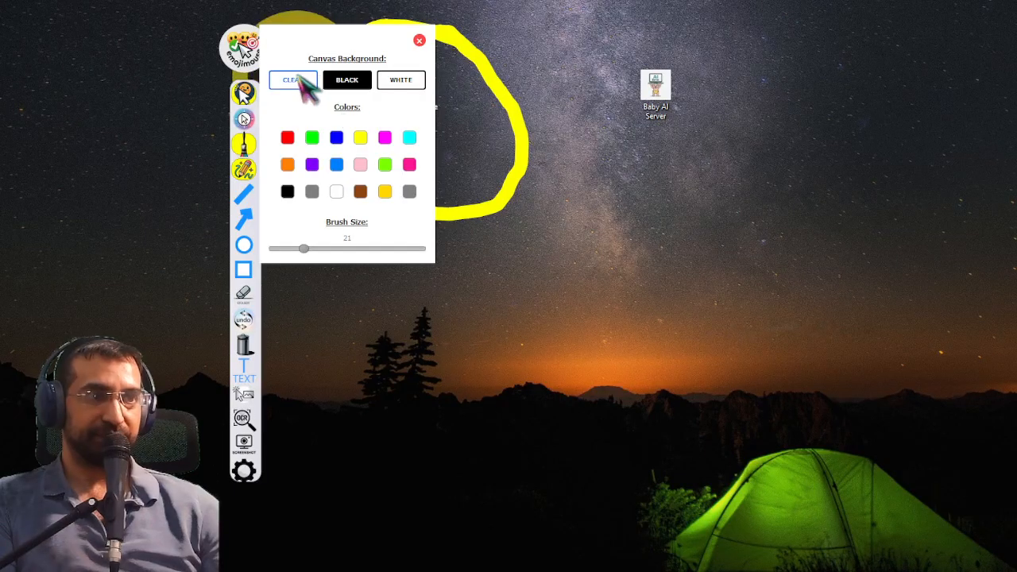
click(345, 83)
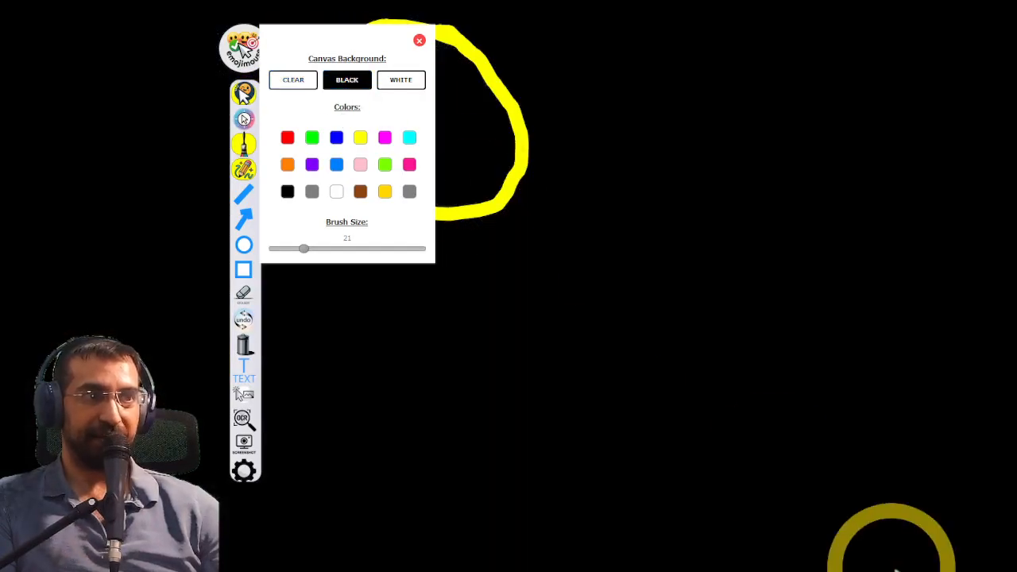
click(245, 165)
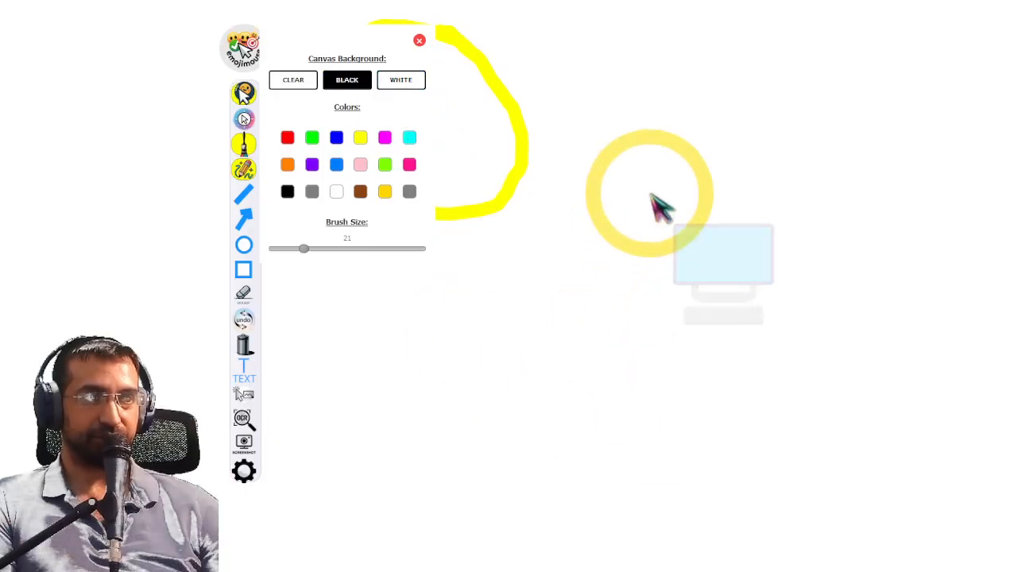
drag(651, 194, 926, 332)
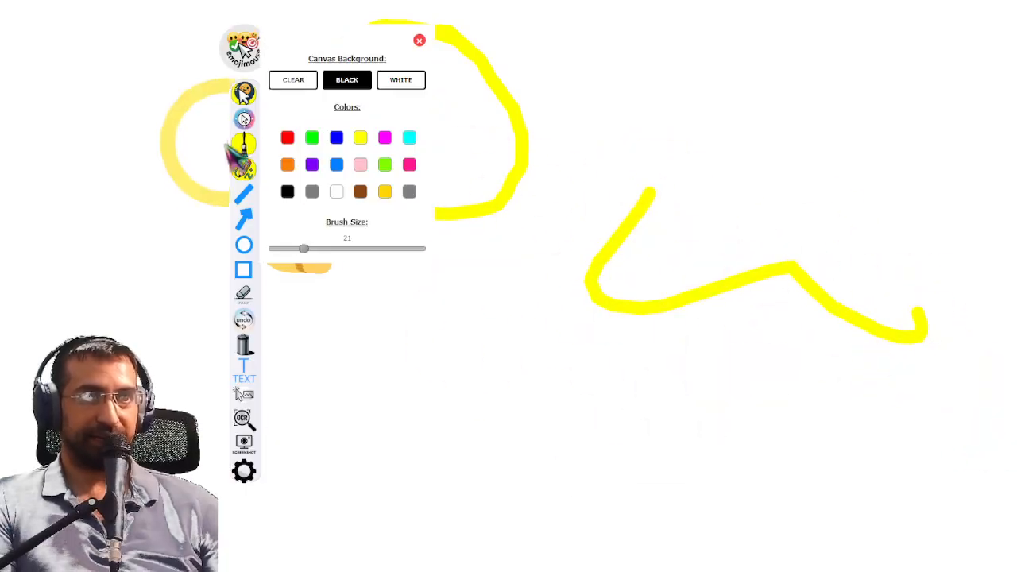
- Set the drawing colour to red and draw a long rising freehand stroke across the canvas
click(242, 164)
click(248, 165)
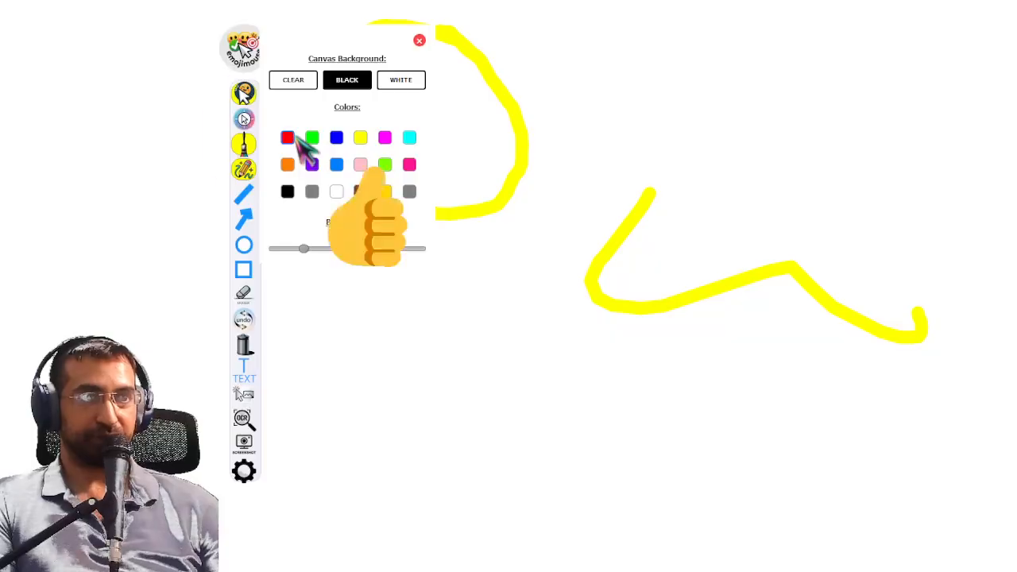
mouse_move(342, 354)
mouse_down()
mouse_move(706, 240)
mouse_move(819, 186)
mouse_up()
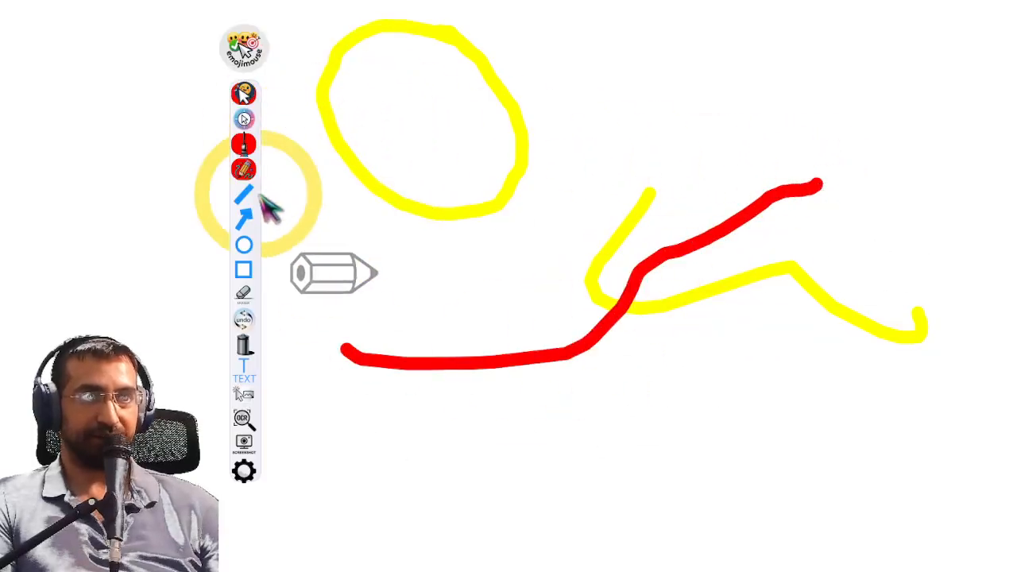
- Draw a ring of red arrows from different directions, all pointing inward at the same central area of the canvas
click(243, 218)
mouse_move(786, 67)
mouse_down()
mouse_move(772, 95)
mouse_move(616, 155)
mouse_up()
mouse_move(636, 39)
mouse_down()
mouse_move(642, 45)
mouse_move(569, 153)
mouse_up()
mouse_move(528, 56)
mouse_down()
mouse_move(545, 95)
mouse_move(541, 155)
mouse_up()
drag(480, 67, 505, 195)
drag(413, 121, 547, 193)
drag(352, 222, 537, 205)
mouse_move(491, 272)
mouse_down()
mouse_move(539, 268)
mouse_move(575, 213)
mouse_up()
drag(580, 295, 632, 181)
- Set the brush size to 100 and draw several thick red arrows pointing leftward across the canvas
click(244, 146)
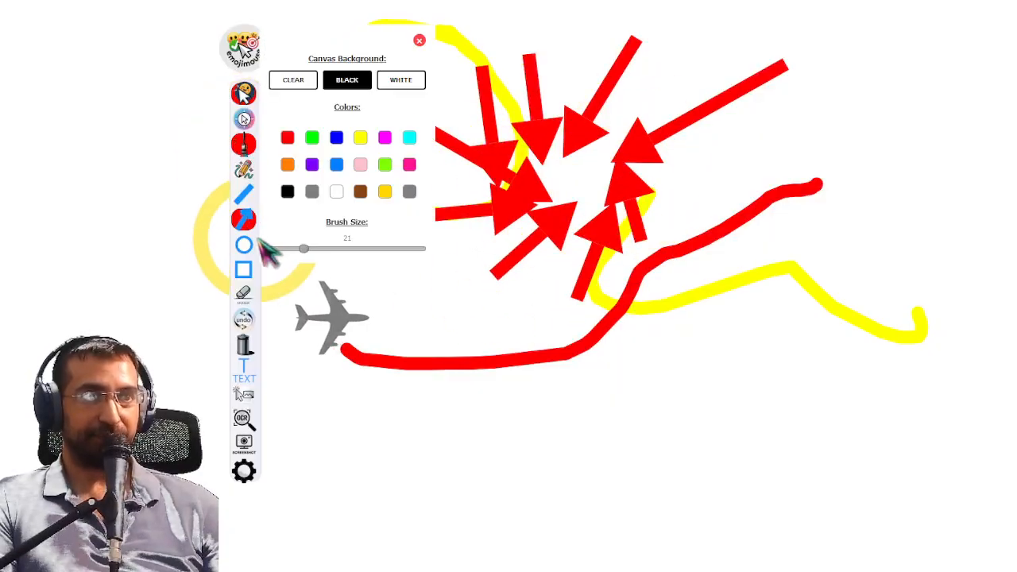
mouse_move(300, 253)
mouse_down()
mouse_move(323, 268)
mouse_move(447, 278)
mouse_up()
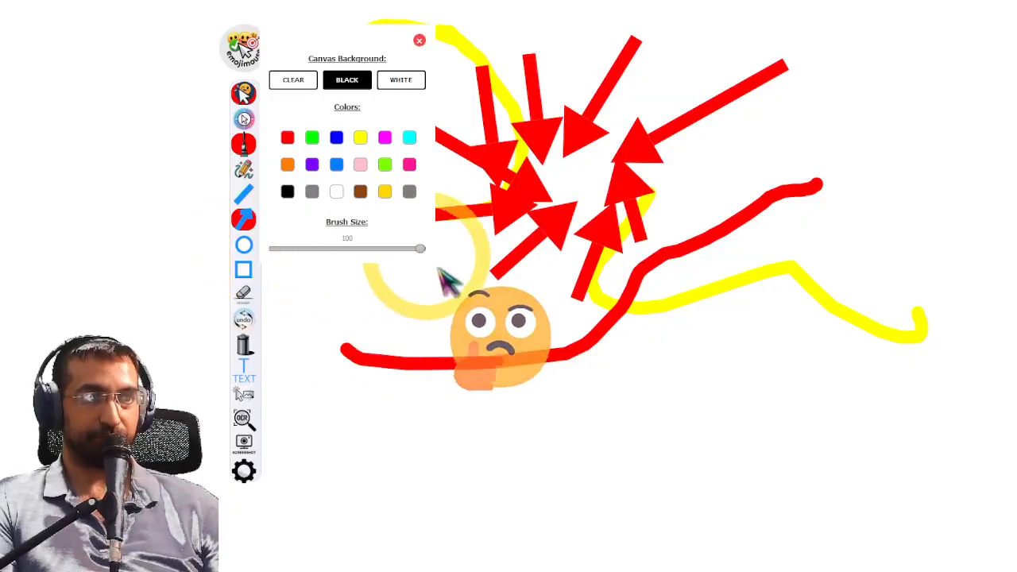
drag(827, 469, 370, 463)
drag(920, 393, 652, 365)
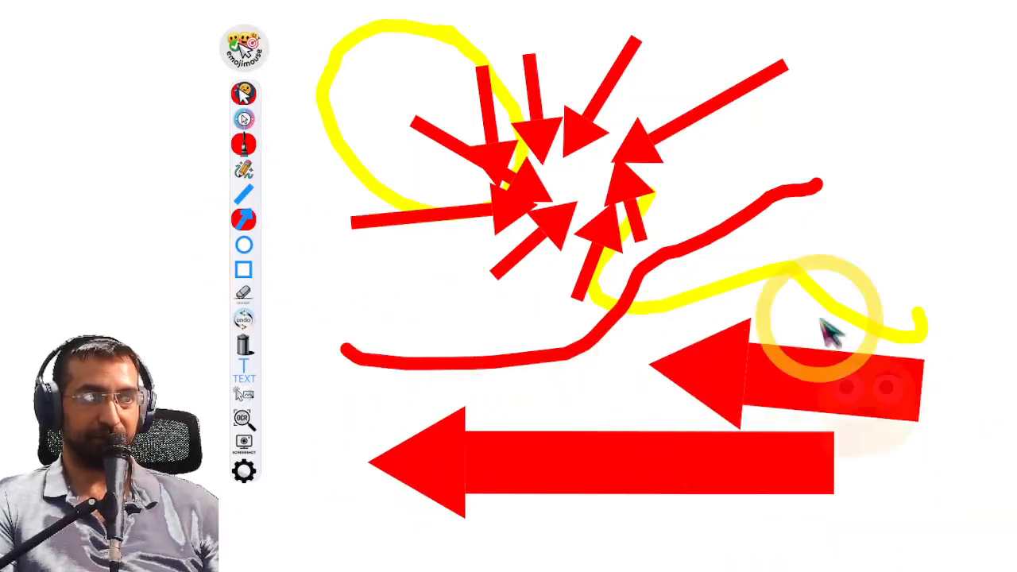
drag(896, 256, 751, 222)
drag(926, 167, 811, 56)
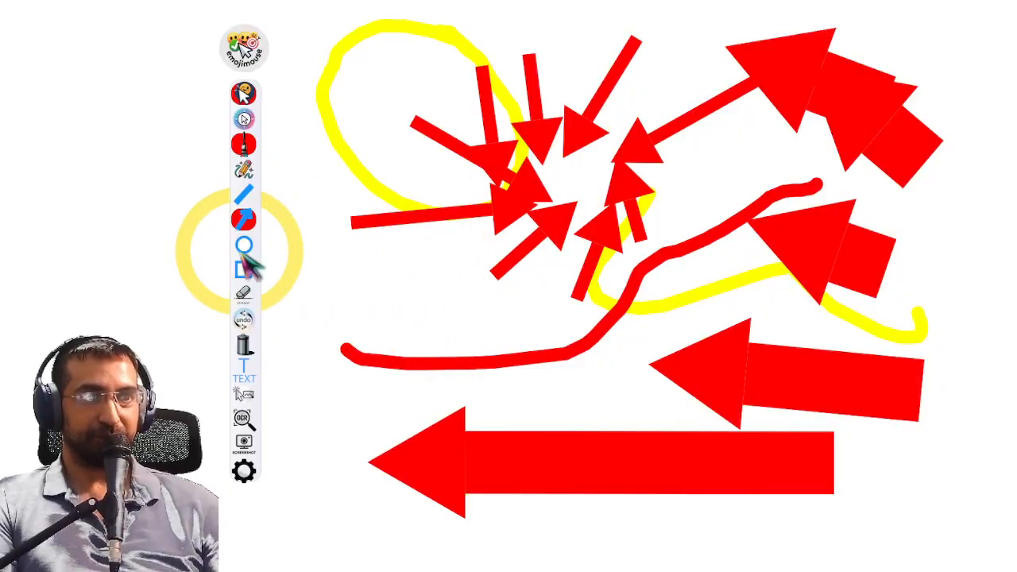
- Clear all drawings and set the canvas background to black
click(253, 350)
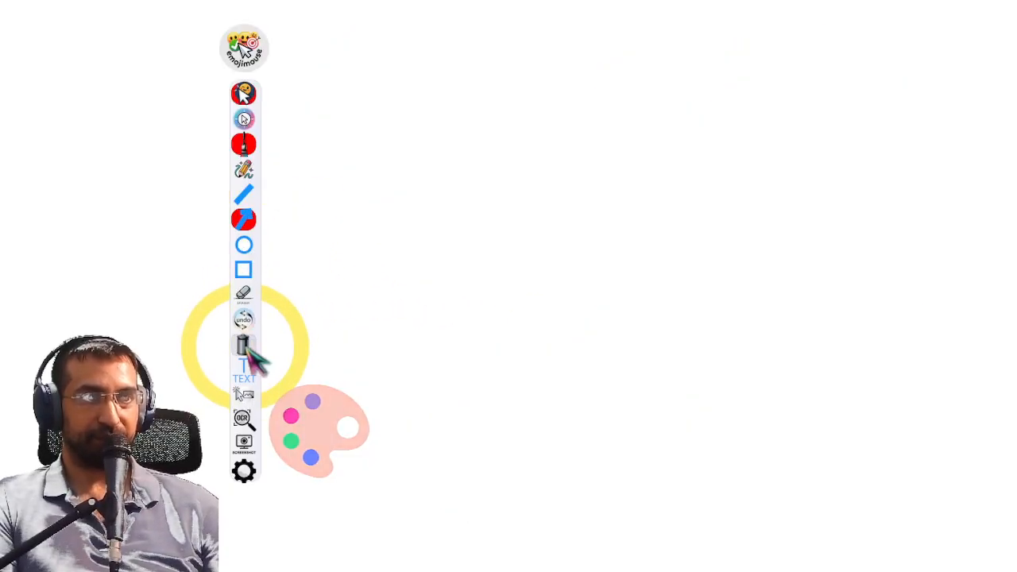
right_click(350, 103)
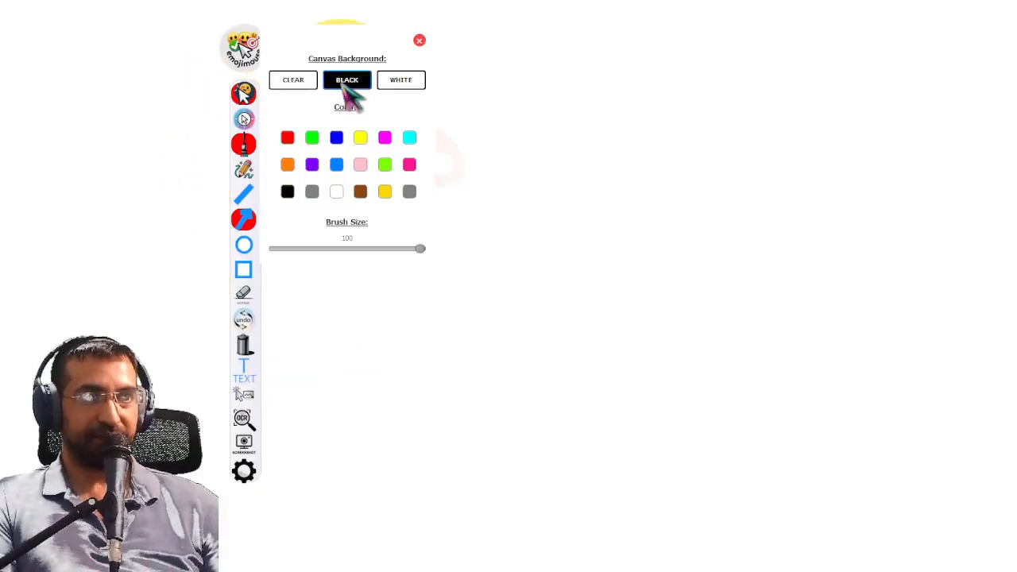
click(348, 86)
- Draw a large thick red ellipse, then a smaller one inside it with the brush size set to 17
click(244, 244)
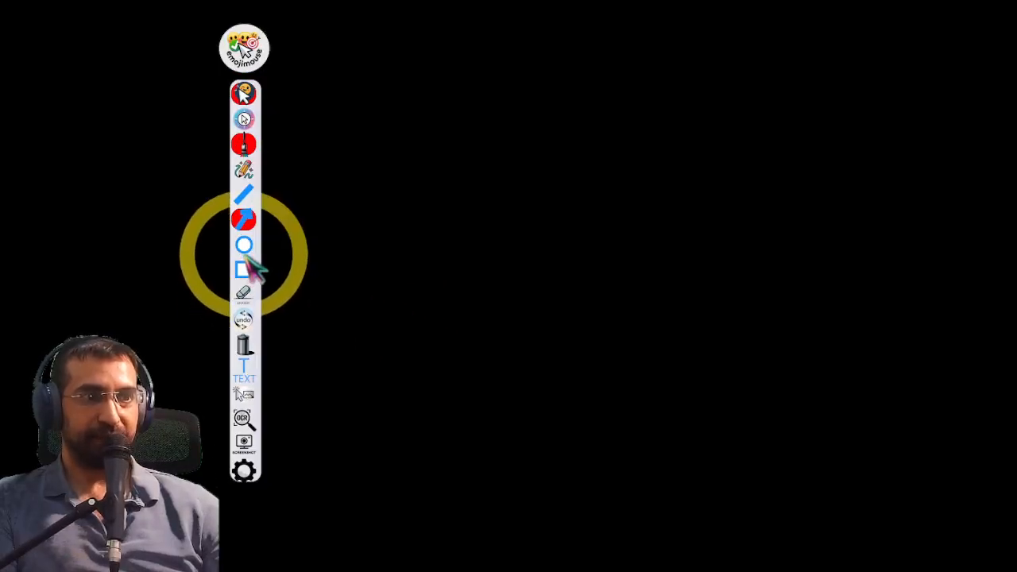
drag(318, 211, 873, 477)
click(243, 144)
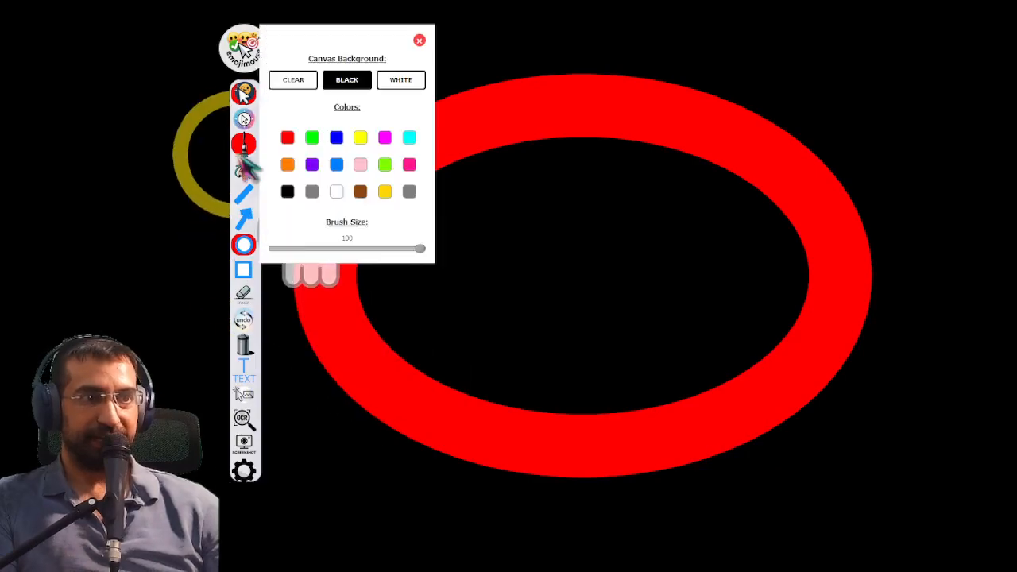
mouse_move(421, 249)
mouse_down()
mouse_move(358, 265)
mouse_move(300, 253)
mouse_up()
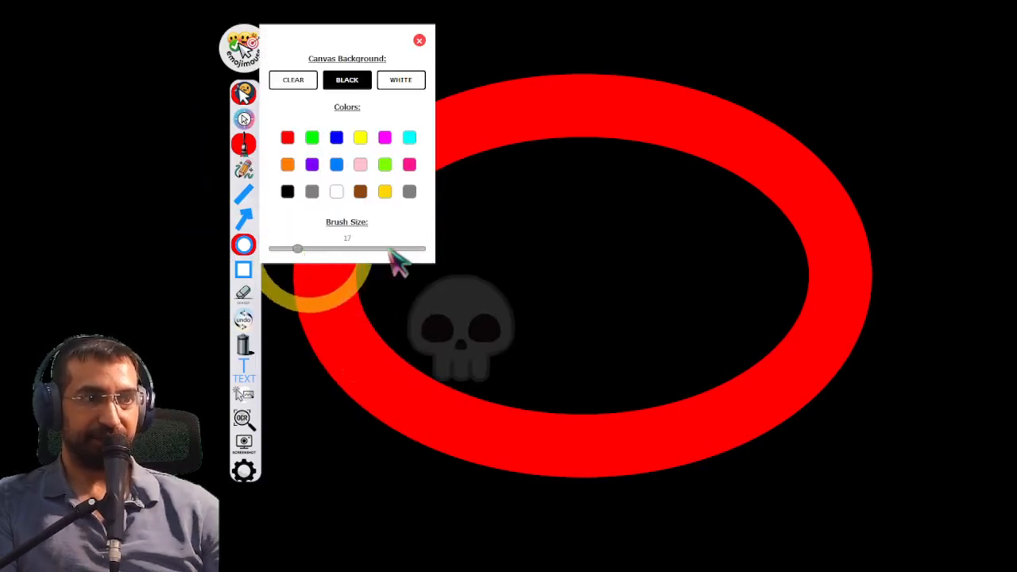
drag(508, 205, 693, 356)
- Set the canvas background to clear and delete the two red ellipses
click(243, 145)
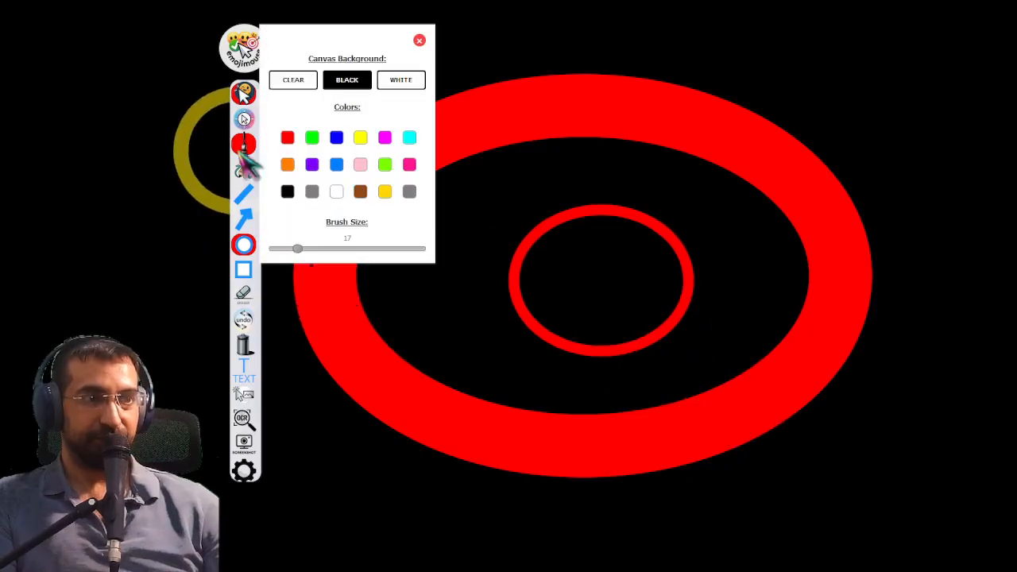
click(295, 82)
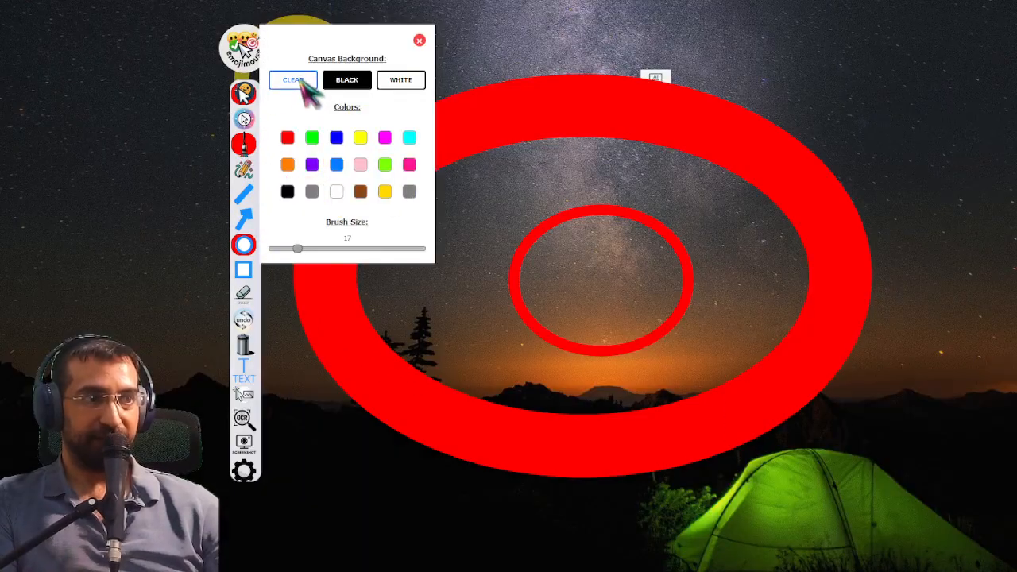
click(244, 344)
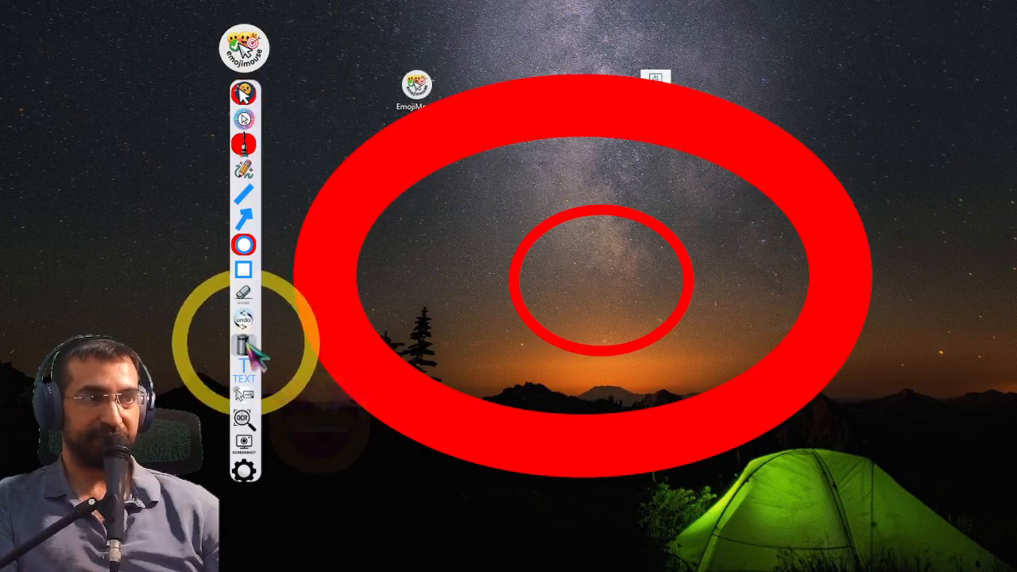
- Draw a red ellipse around each of the EmojiMouse and Baby AI Server desktop icons
drag(350, 62, 500, 178)
drag(597, 63, 730, 145)
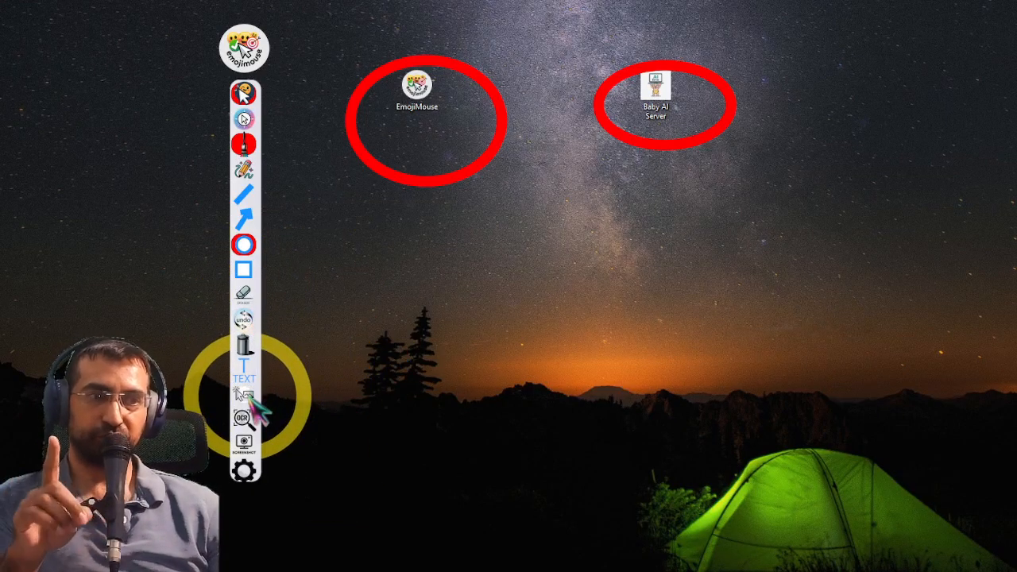
- Insert the operation mode screenshot from the image library and place it below the desktop icons
click(247, 401)
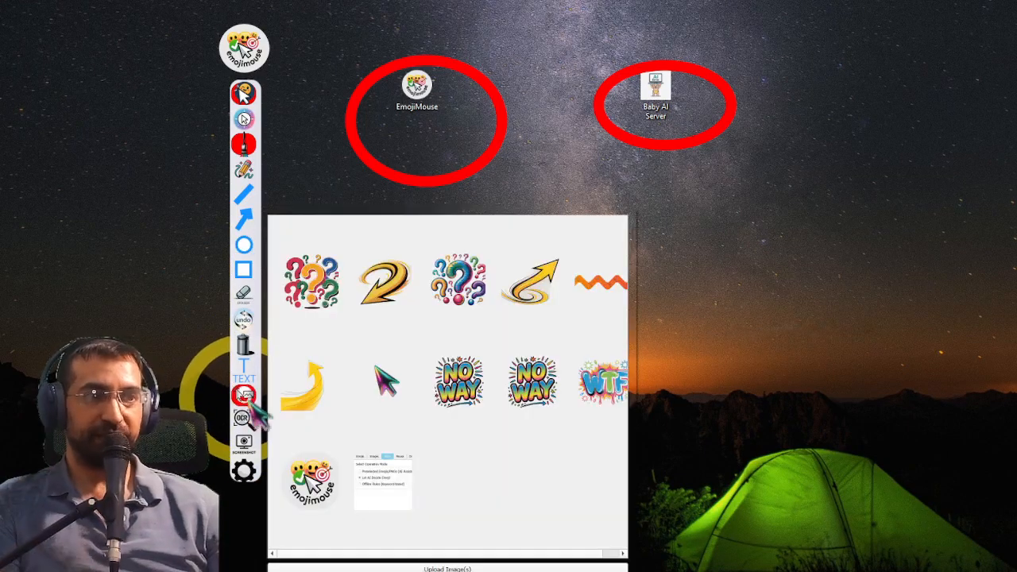
click(374, 500)
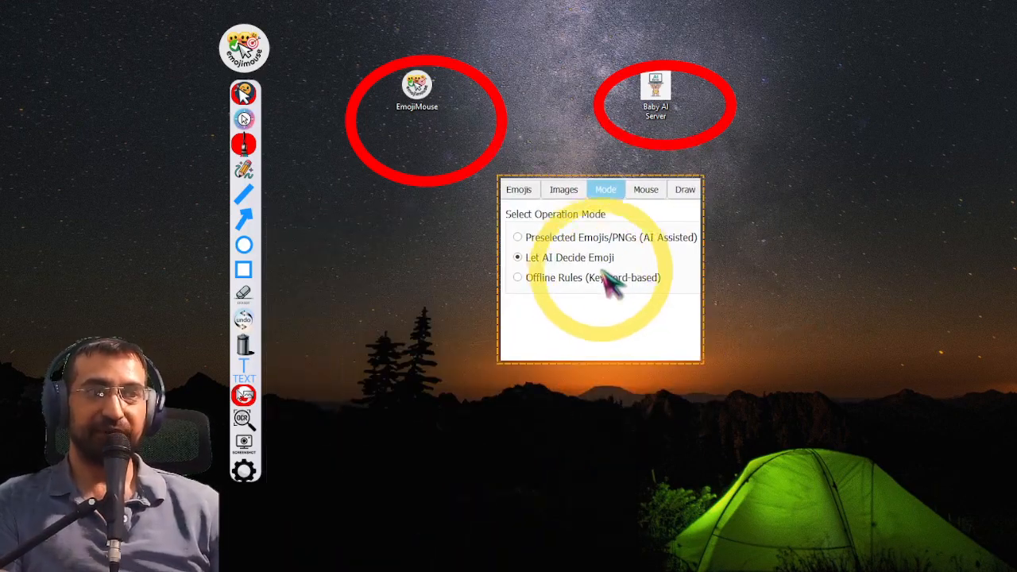
click(612, 274)
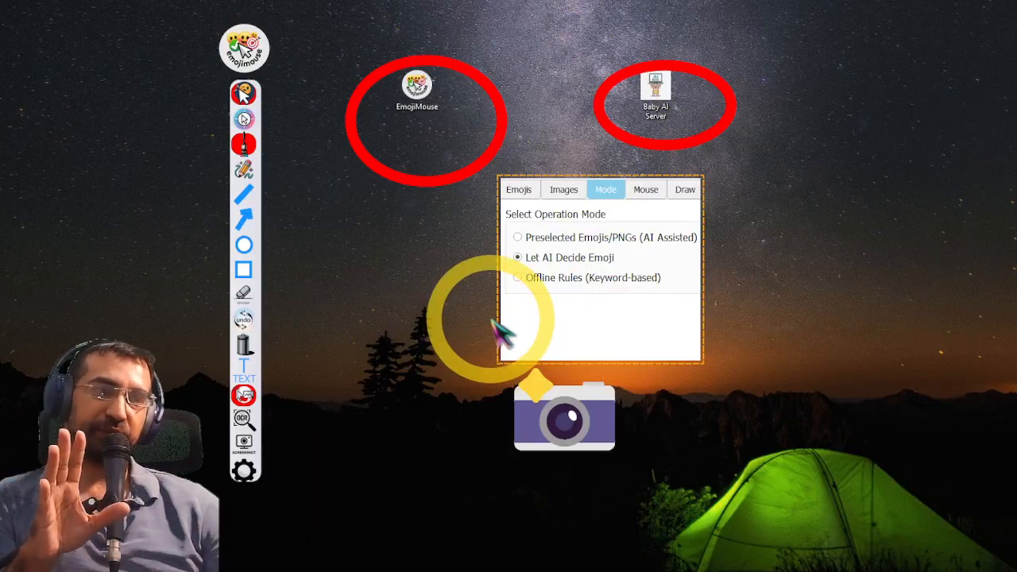
- Draw red arrows pointing to the Let AI Decide Emoji option, the Offline Rules option and the Draw tab in the placed image
click(243, 219)
drag(370, 280, 509, 260)
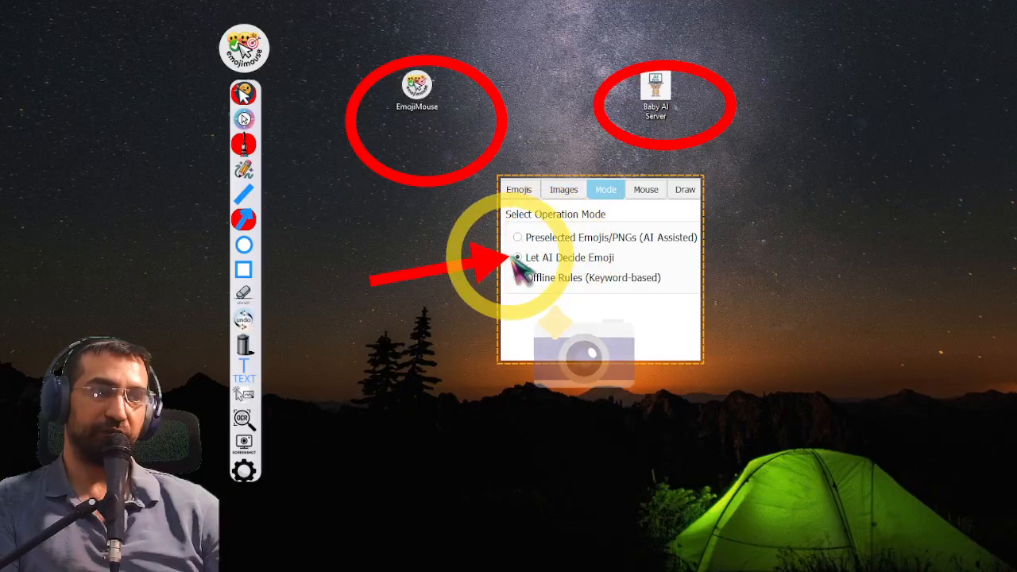
drag(1008, 217, 685, 278)
drag(791, 138, 699, 179)
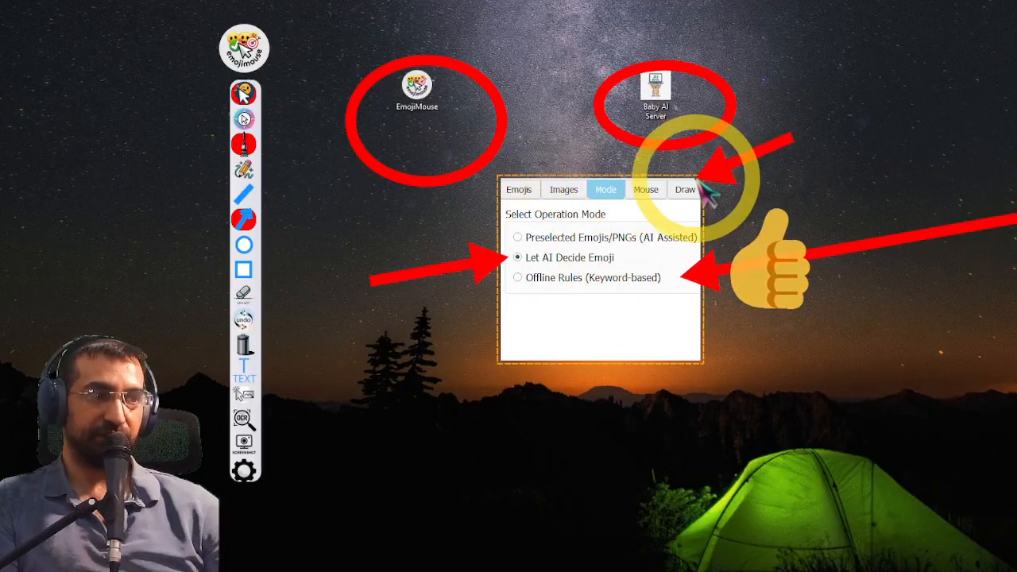
- Select the placed operation mode image and scale it down from its corner
click(618, 350)
mouse_move(602, 160)
mouse_down()
mouse_move(663, 218)
mouse_move(479, 181)
mouse_move(628, 178)
mouse_move(603, 166)
mouse_up()
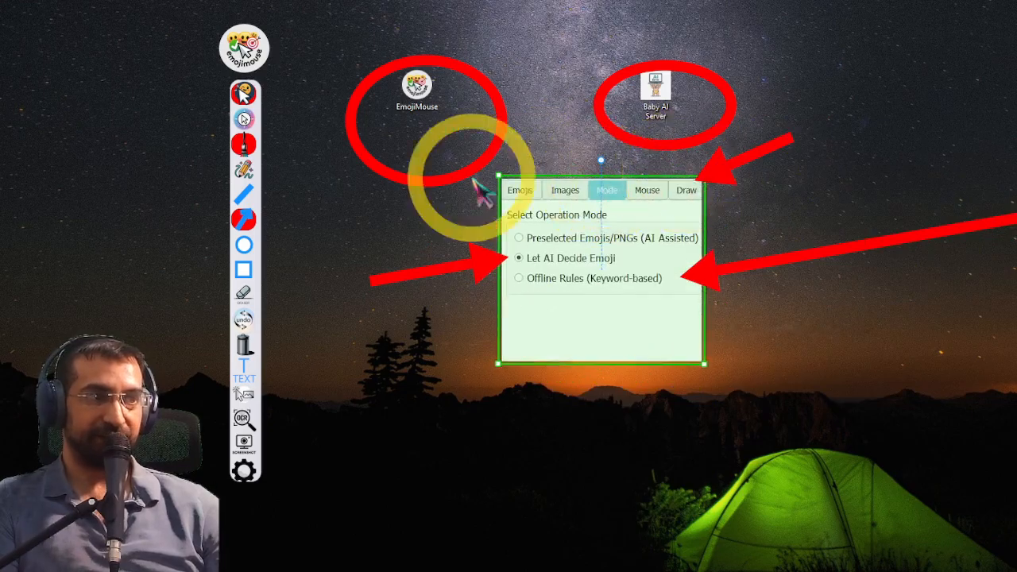
drag(501, 176, 605, 282)
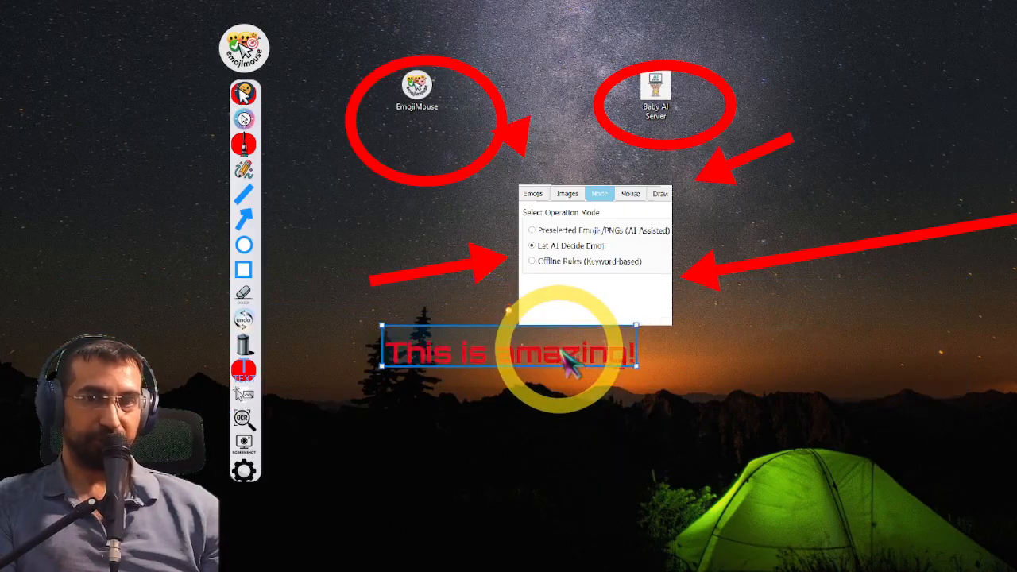
- Enlarge and shrink the "This is amazing!" text several times while moving it rightward along the horizon
scroll(562, 352, up, 13)
scroll(563, 359, down, 8)
drag(571, 368, 597, 352)
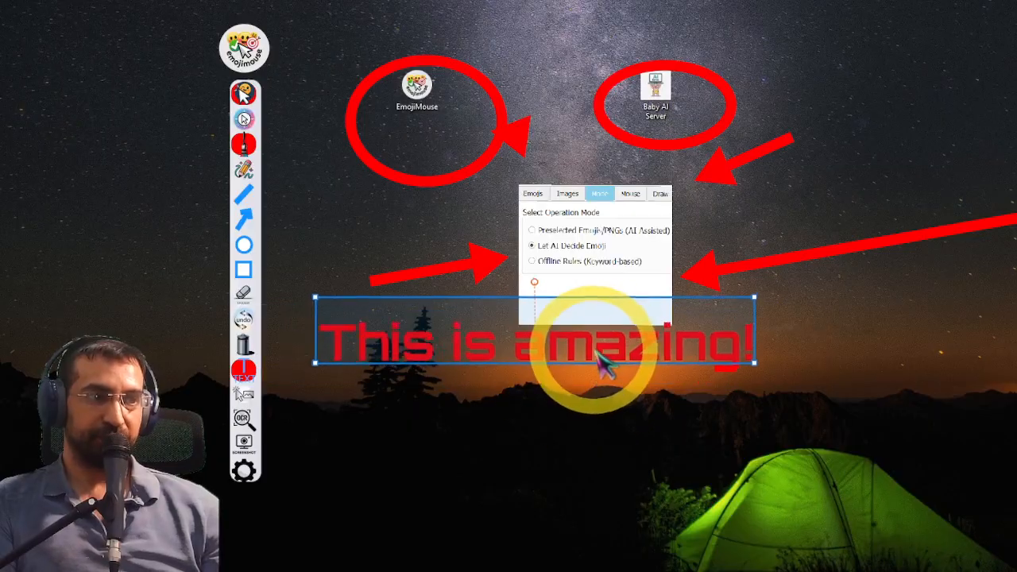
scroll(602, 362, up, 5)
scroll(600, 362, down, 8)
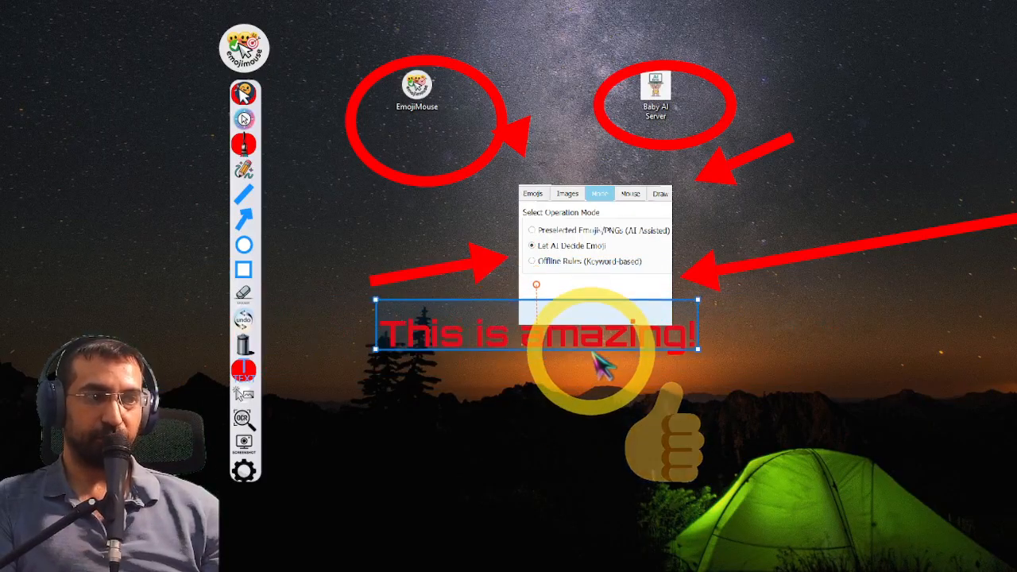
scroll(601, 367, up, 5)
mouse_move(602, 367)
mouse_down()
mouse_move(700, 382)
mouse_move(681, 374)
mouse_up()
- Shrink the "This is amazing!" text and move it above the two circled desktop icons
click(244, 169)
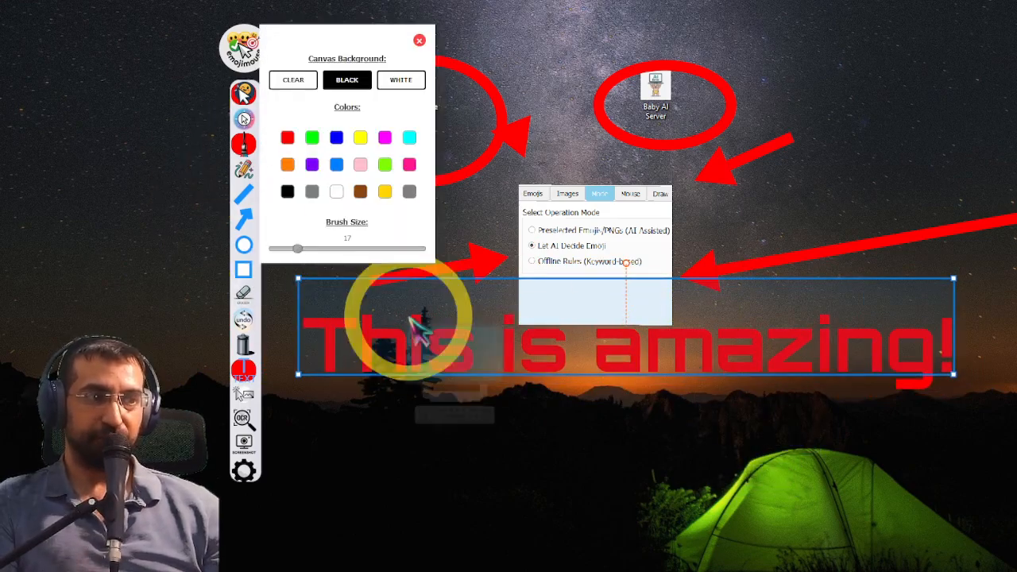
scroll(568, 366, down, 5)
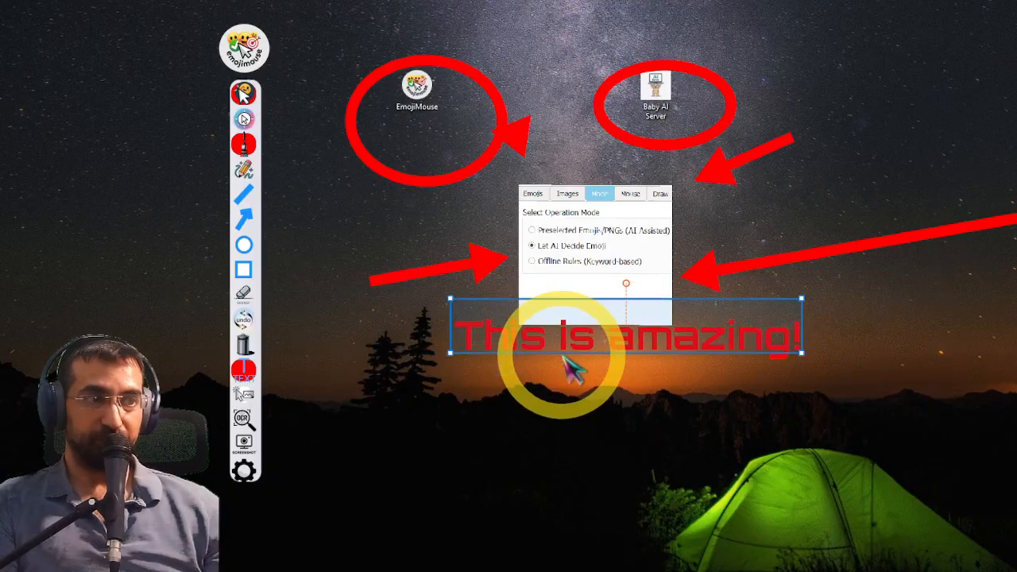
drag(572, 350, 477, 32)
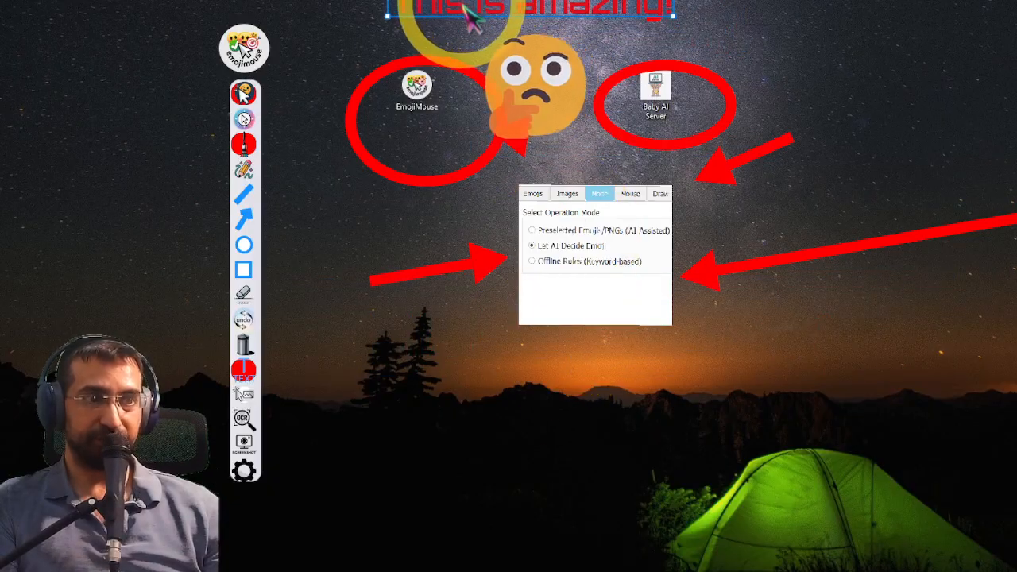
- Set the drawing colour to yellow, then add the text "Yellow!" near the pine trees and enlarge it toward the horizon
mouse_move(249, 148)
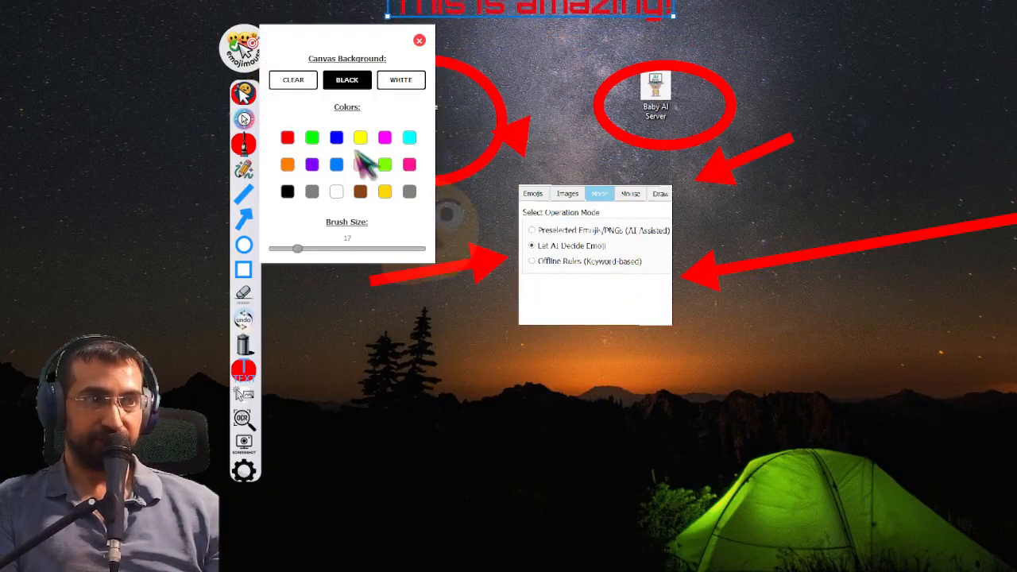
click(410, 377)
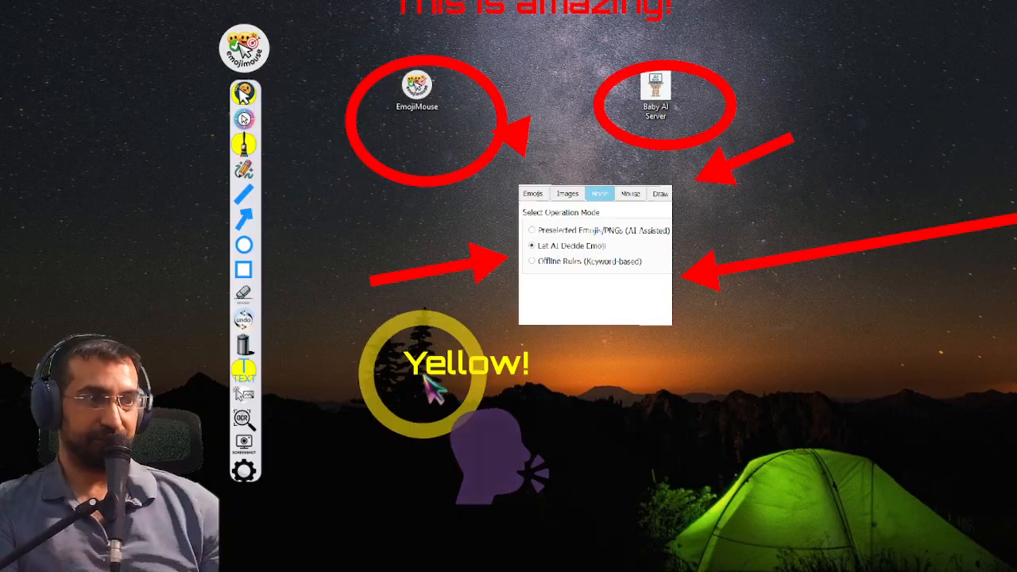
drag(427, 378, 620, 334)
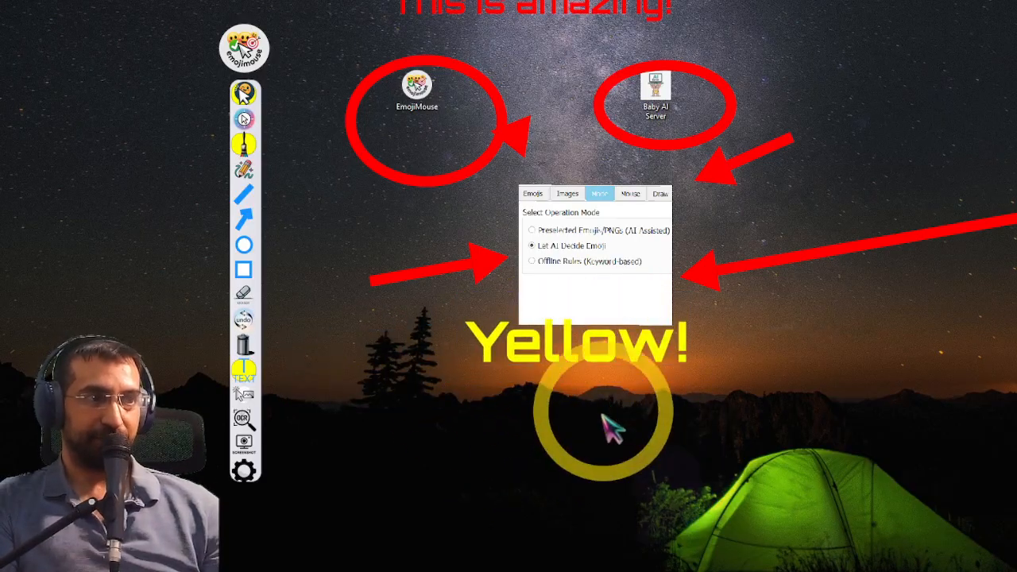
- Move the placed operation mode image up toward the circled Baby AI Server icon
drag(569, 286, 628, 227)
click(604, 314)
click(554, 288)
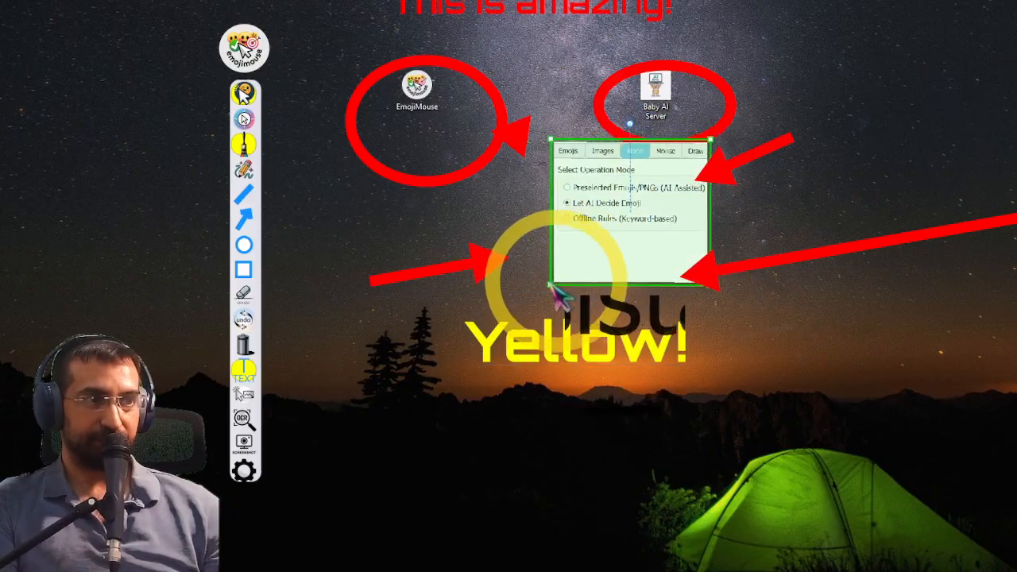
drag(552, 286, 569, 224)
- Rotate the "Yellow!" text to read vertically and move it beside the left edge of the operation mode image
click(568, 312)
drag(575, 276, 504, 336)
drag(567, 295, 543, 214)
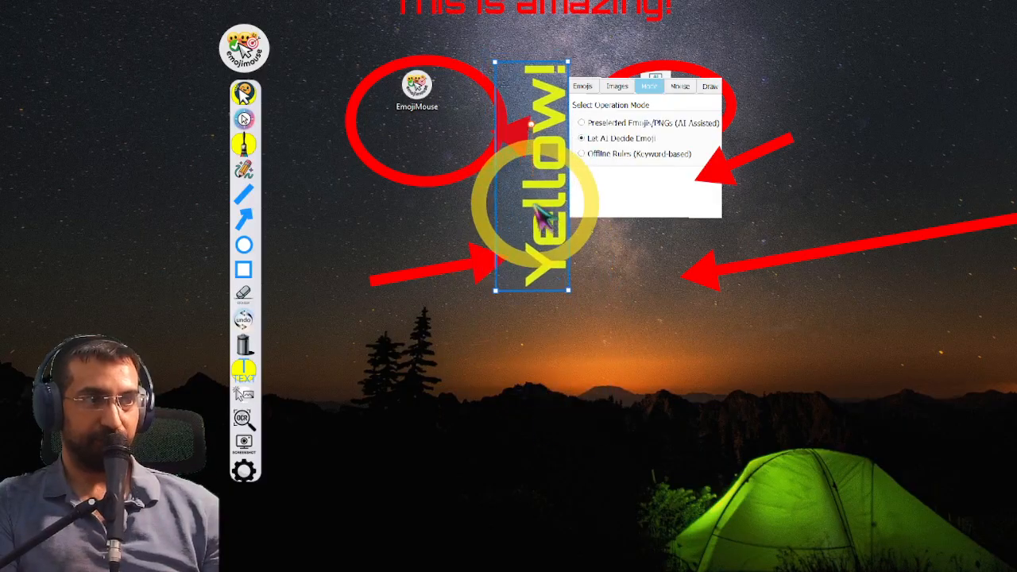
- Set the text tool font to AUSTRALIA in the drawing settings and close the settings
click(244, 471)
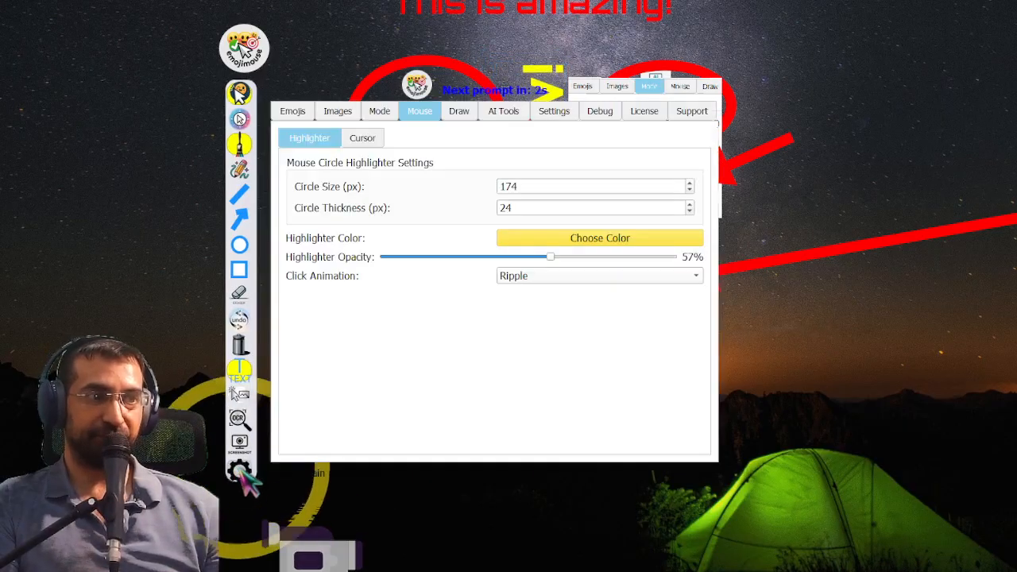
click(460, 112)
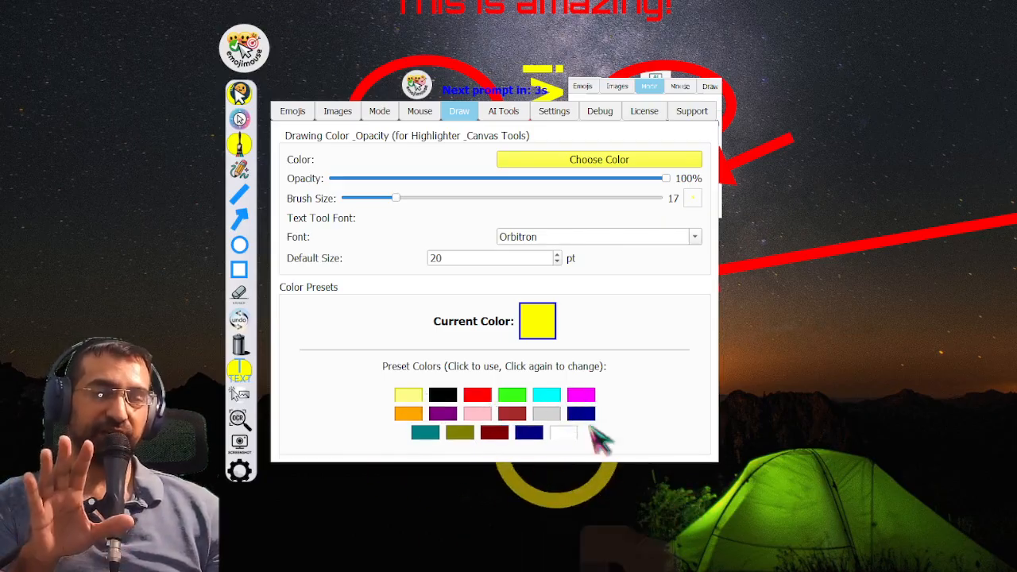
click(239, 145)
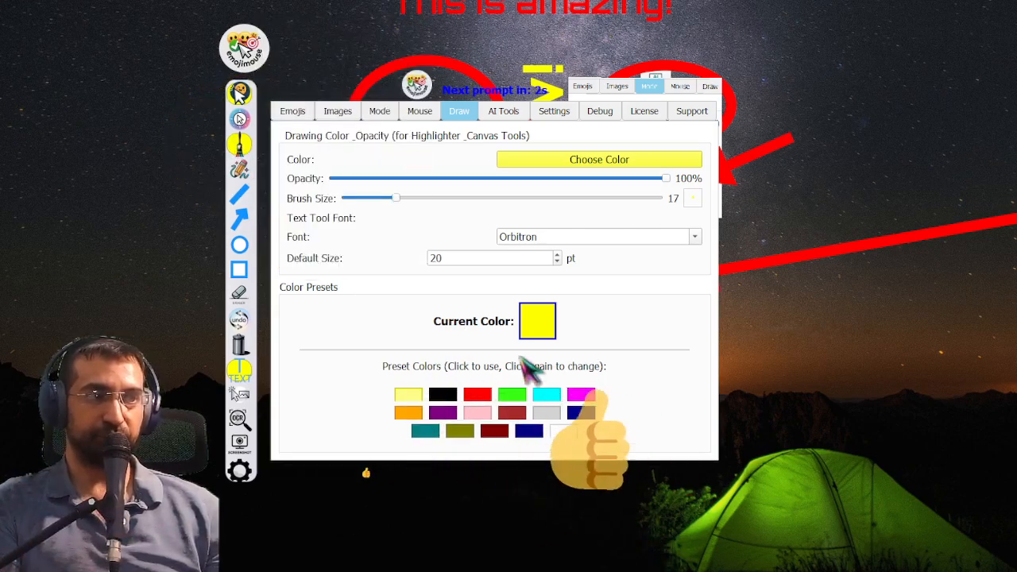
click(702, 239)
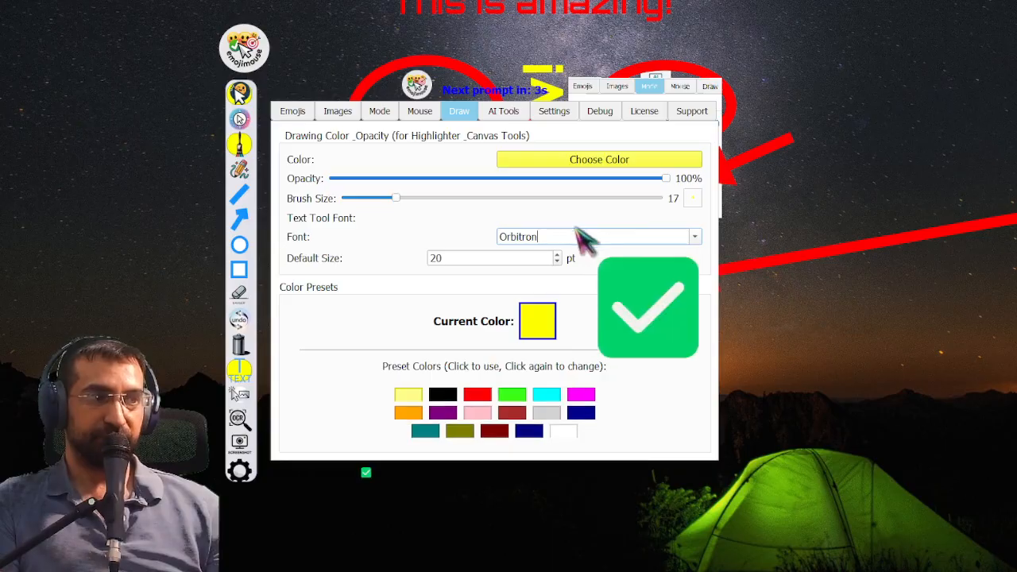
click(697, 239)
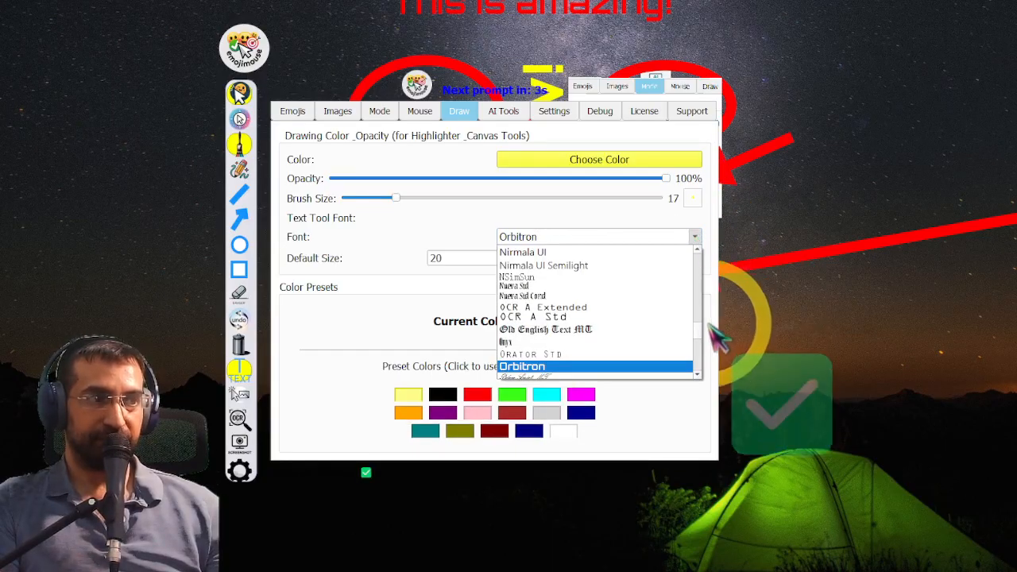
drag(700, 332, 713, 282)
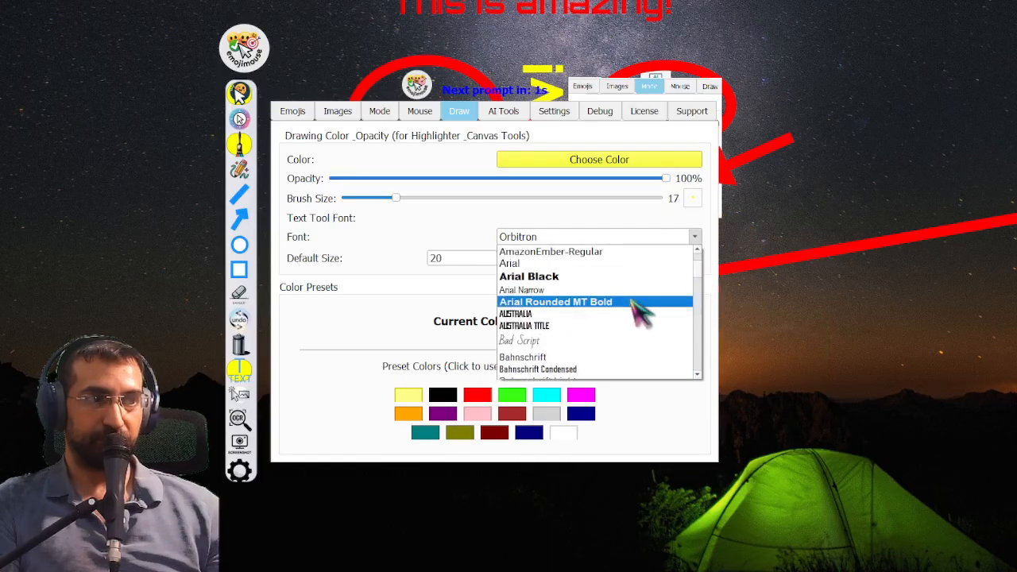
click(628, 314)
click(242, 469)
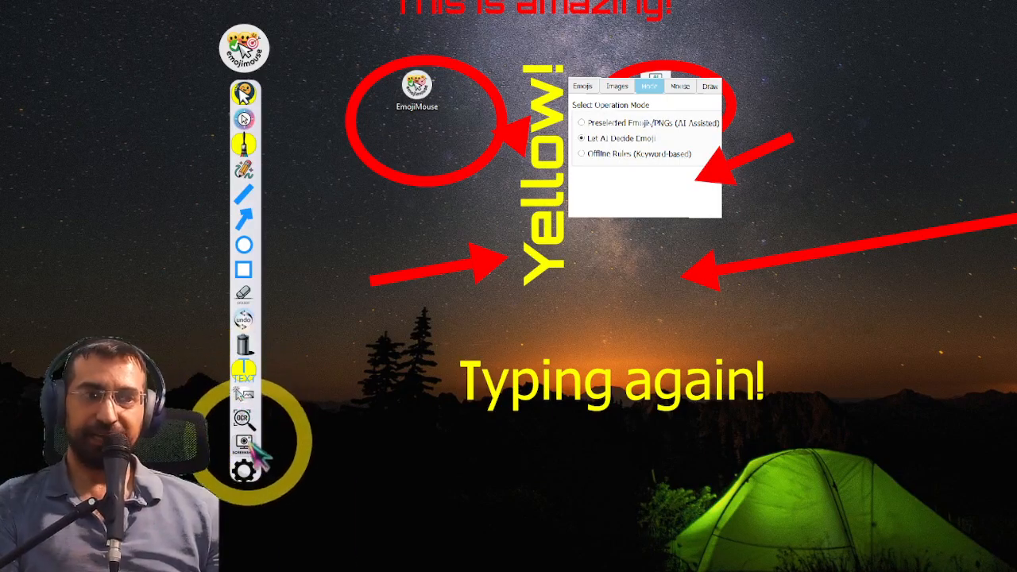
- Try extracting part of the "Typing again!" text with OCR and dismiss the result
click(248, 422)
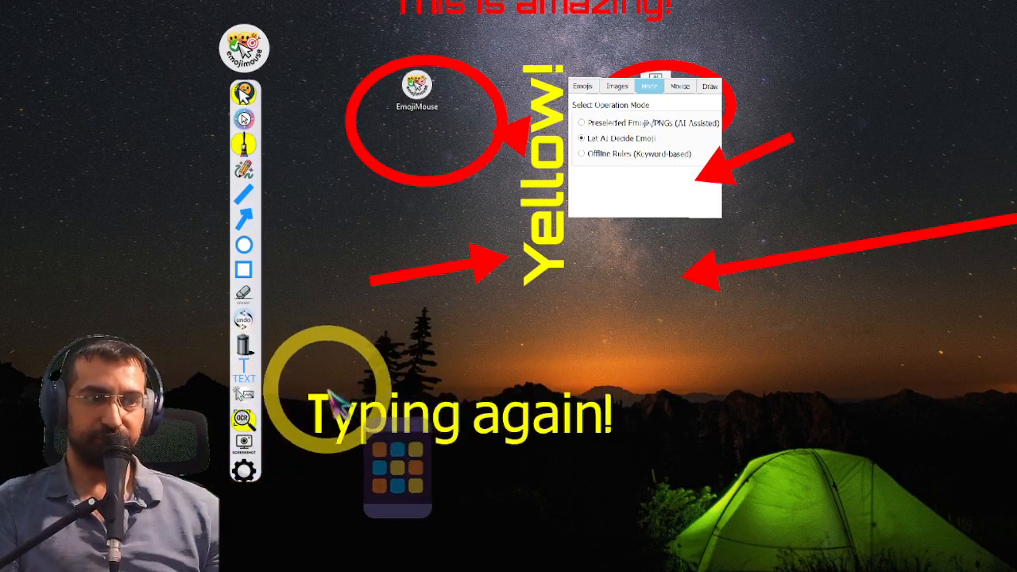
drag(334, 405, 440, 405)
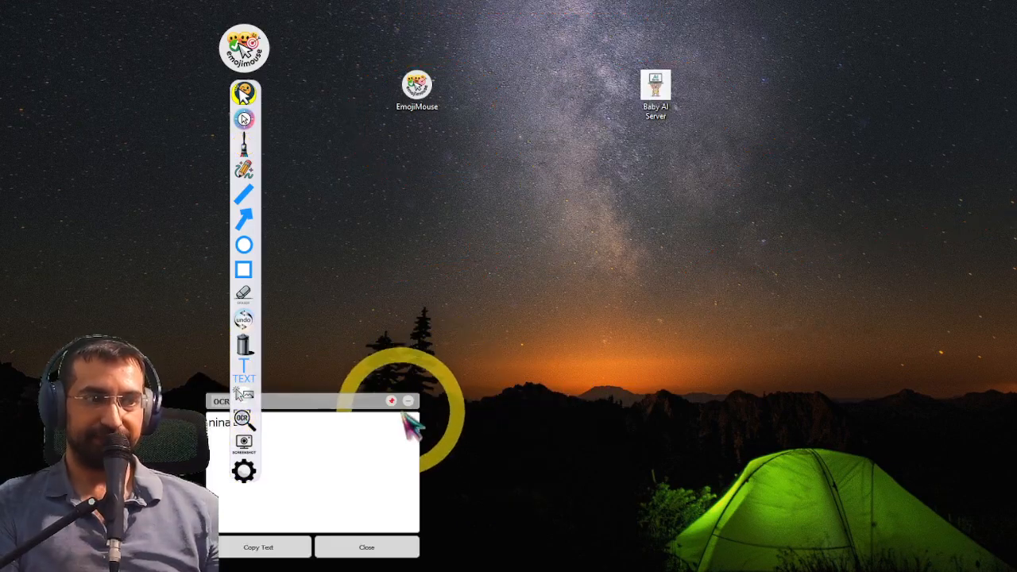
click(408, 402)
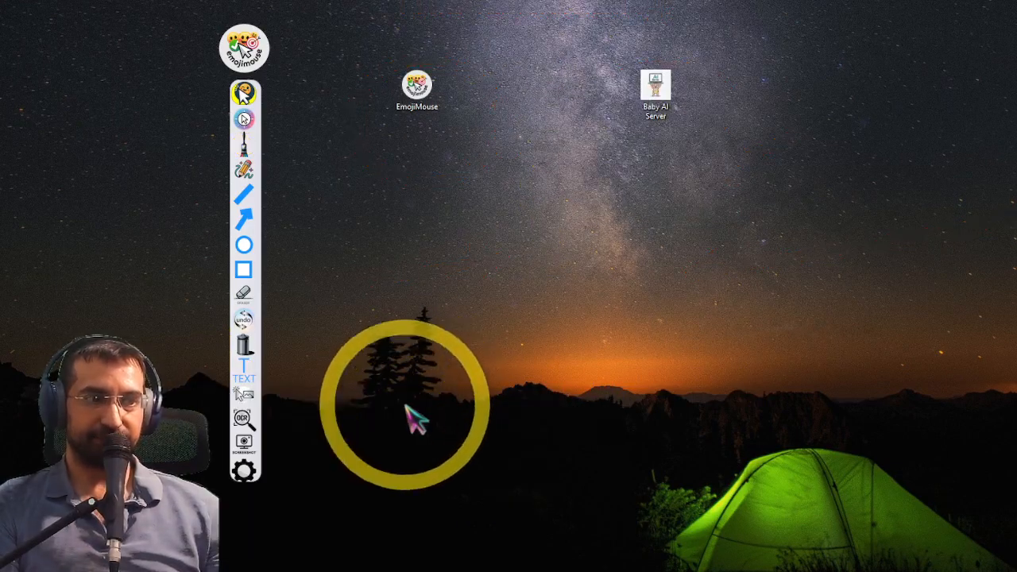
- Run OCR over the entire "Typing again!" text and copy the recognized text from the result
click(256, 425)
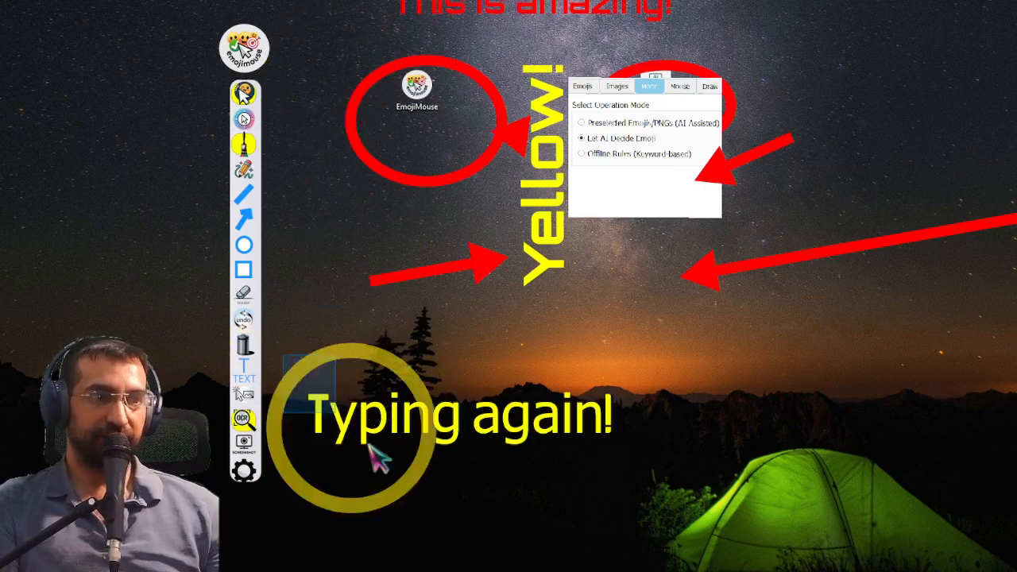
mouse_move(370, 449)
mouse_down()
mouse_move(689, 488)
mouse_move(761, 469)
mouse_move(793, 480)
mouse_up()
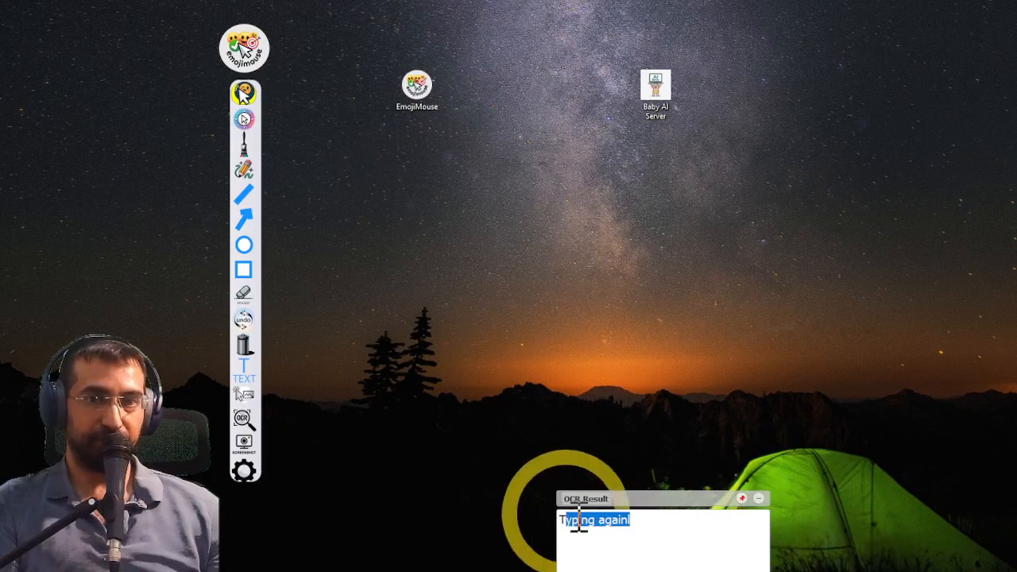
drag(658, 502, 622, 238)
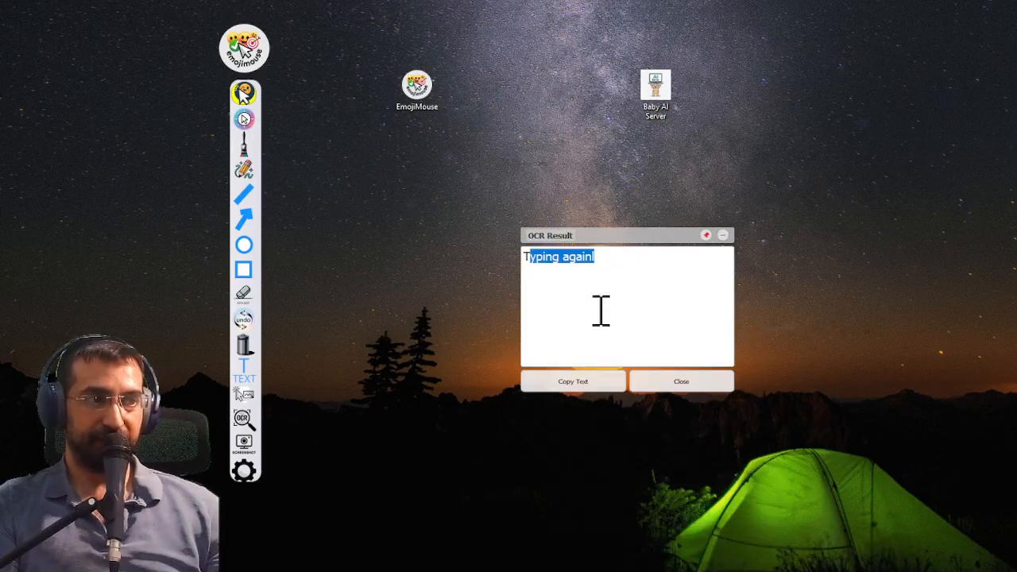
click(569, 385)
click(679, 385)
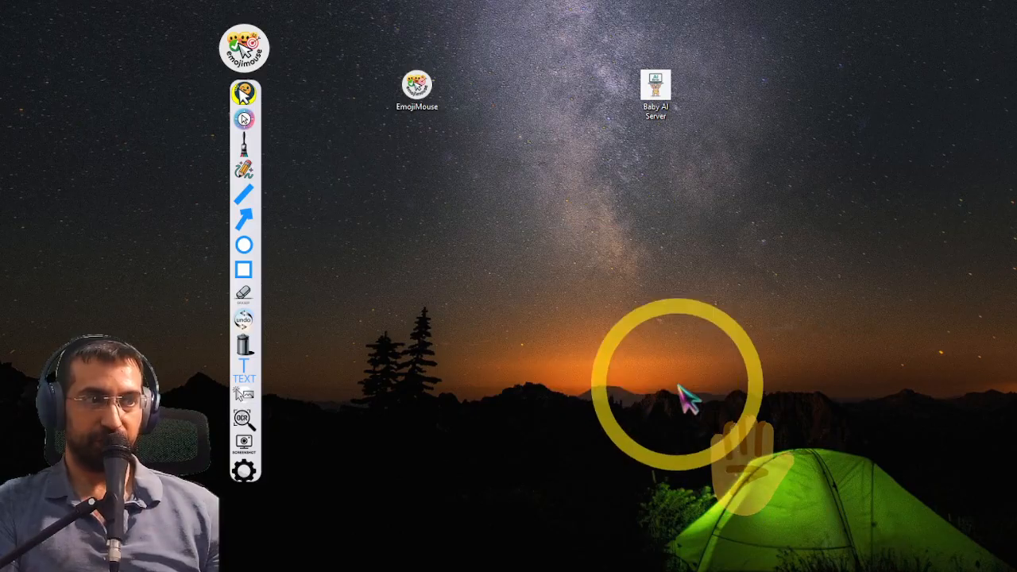
- Capture a screenshot region around the desktop annotations and discard it without saving
click(245, 443)
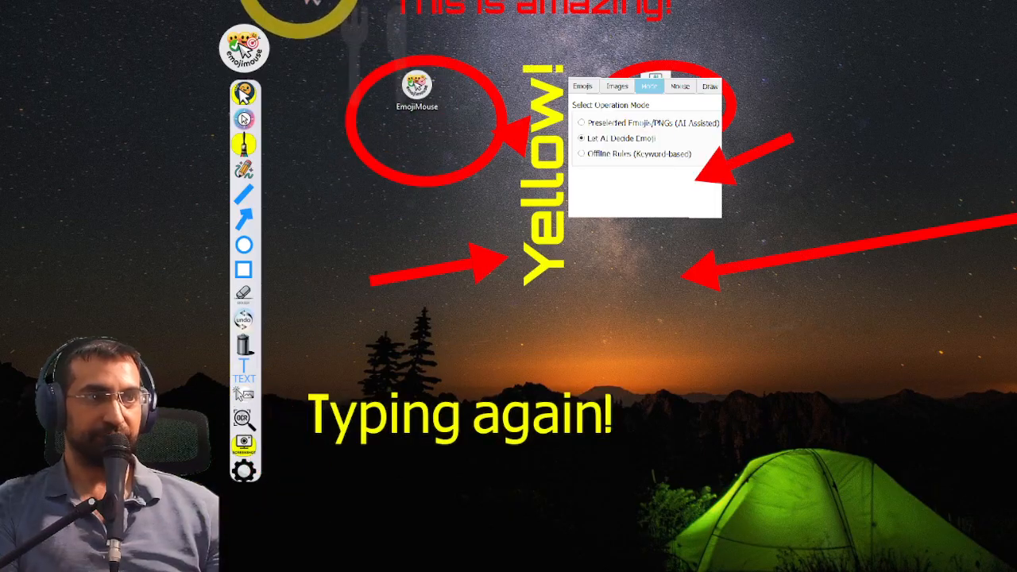
mouse_move(363, 58)
mouse_down()
mouse_move(922, 462)
mouse_move(1016, 509)
mouse_up()
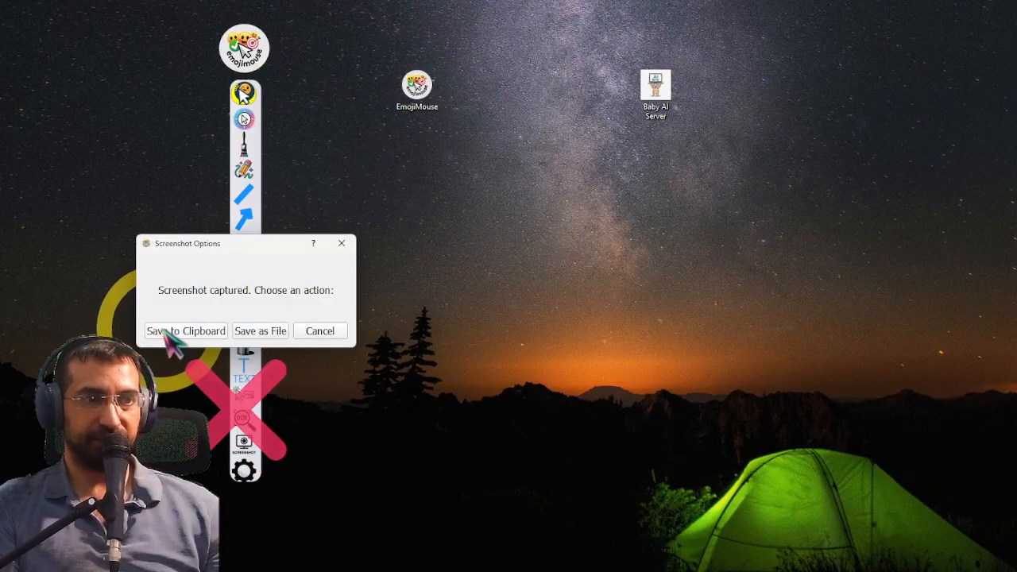
click(309, 334)
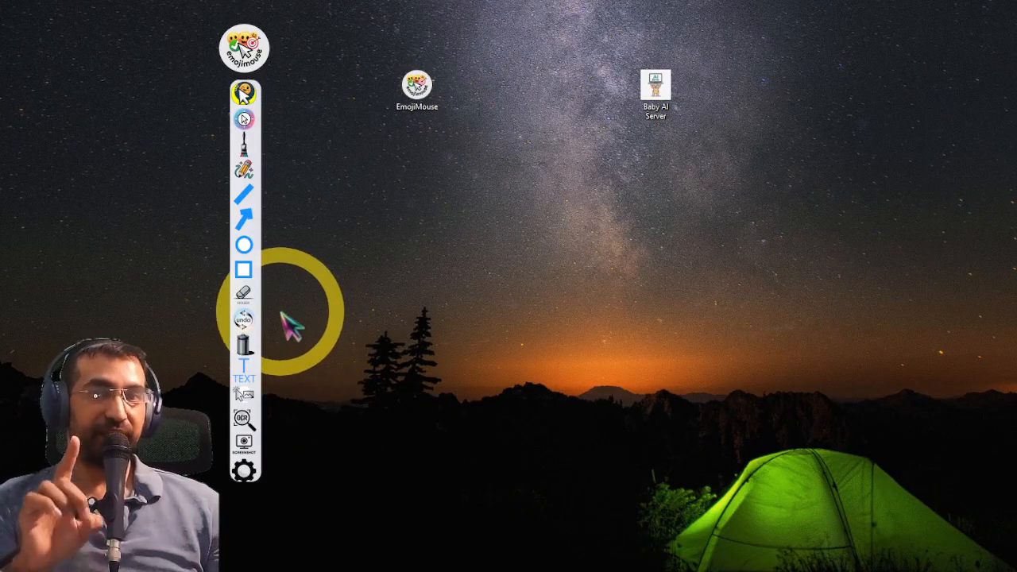
- Upload the logocursor PNG from the Downloads folder to the custom cursor images in the mouse settings
click(242, 470)
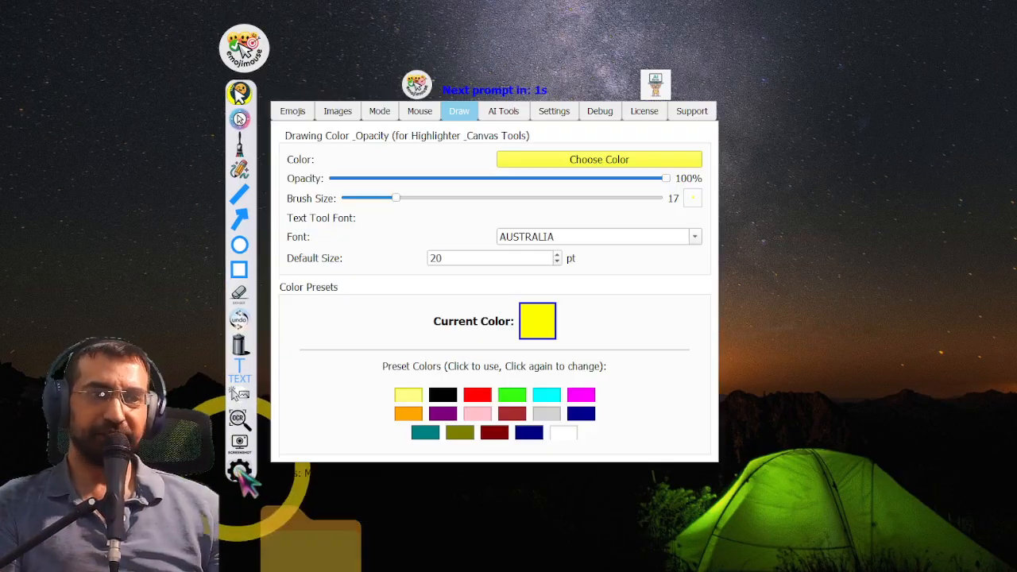
click(420, 112)
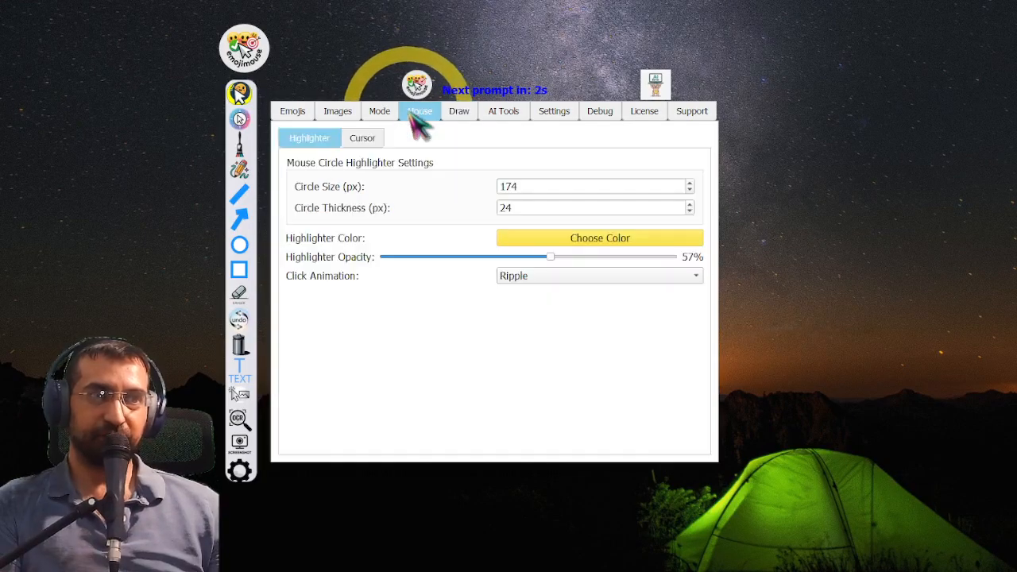
click(362, 138)
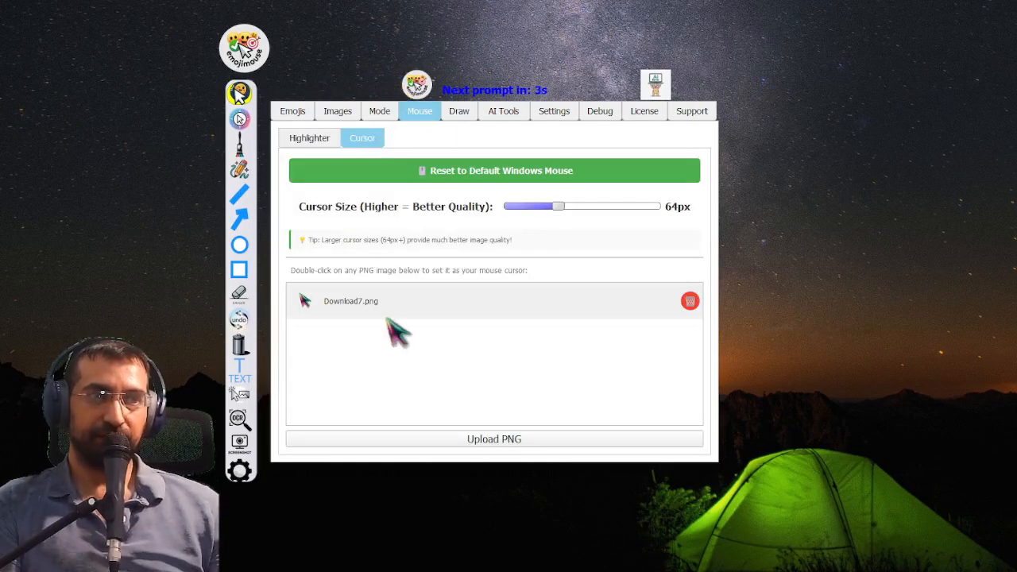
click(454, 440)
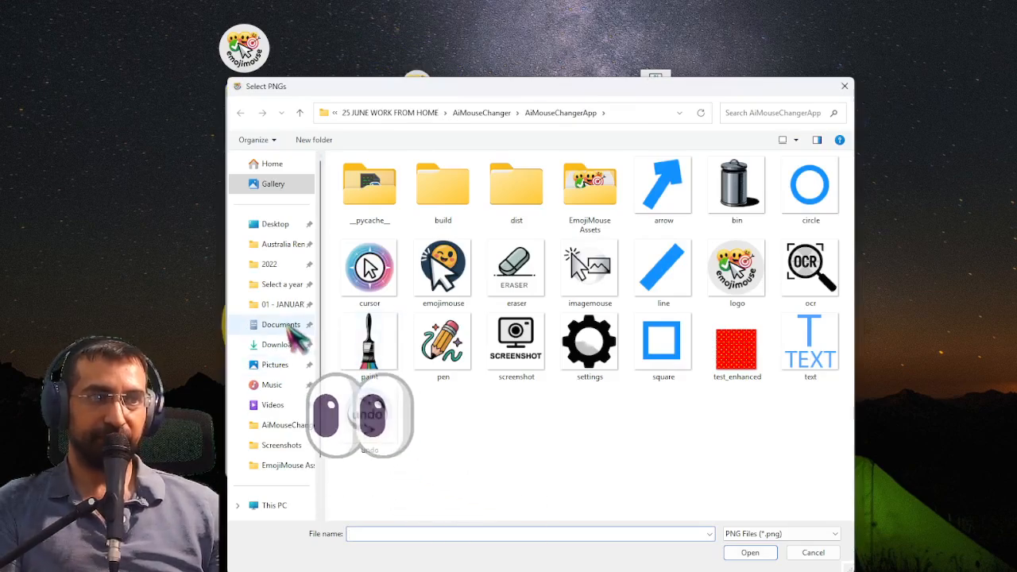
click(278, 226)
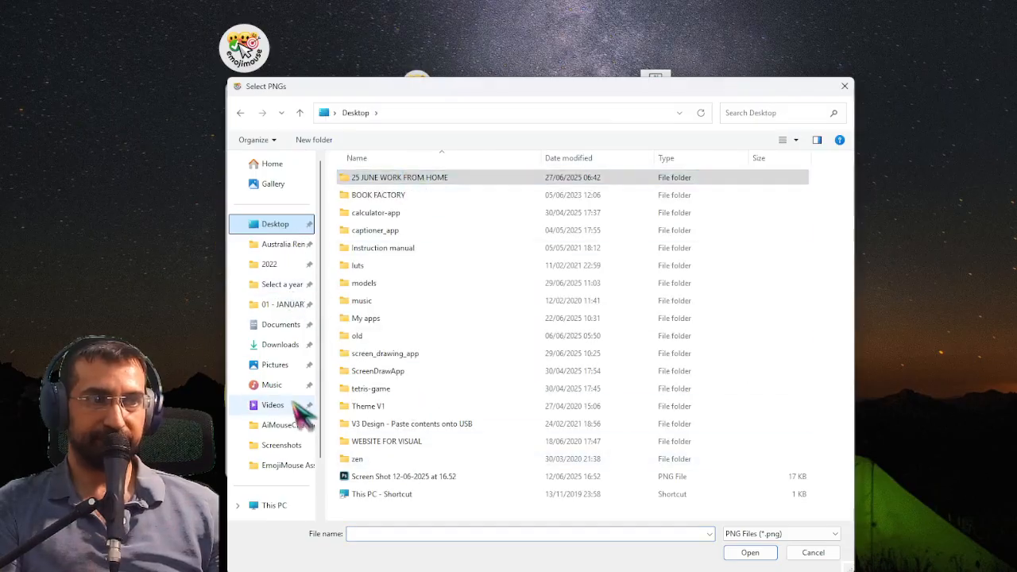
scroll(318, 334, down, 2)
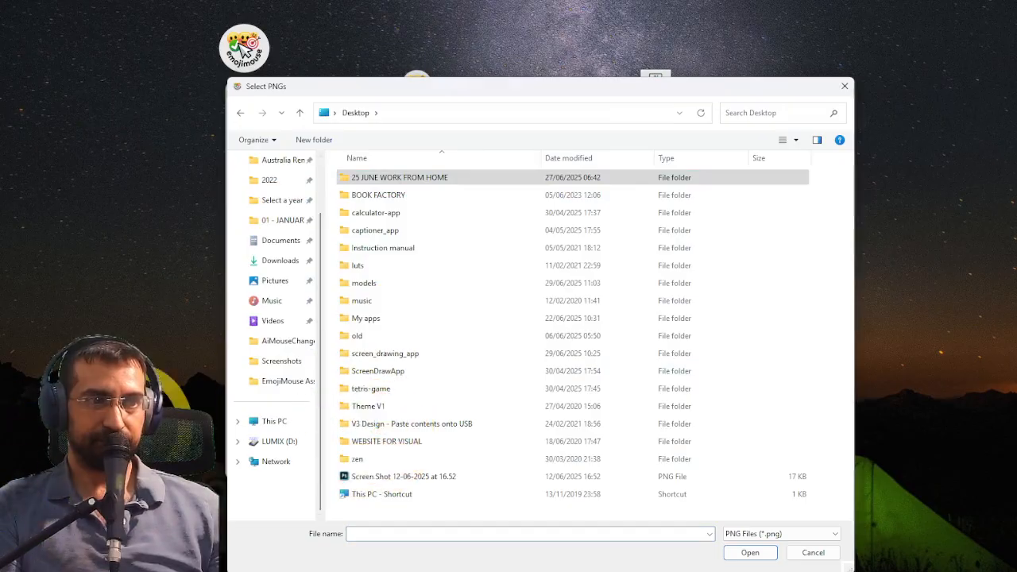
click(284, 261)
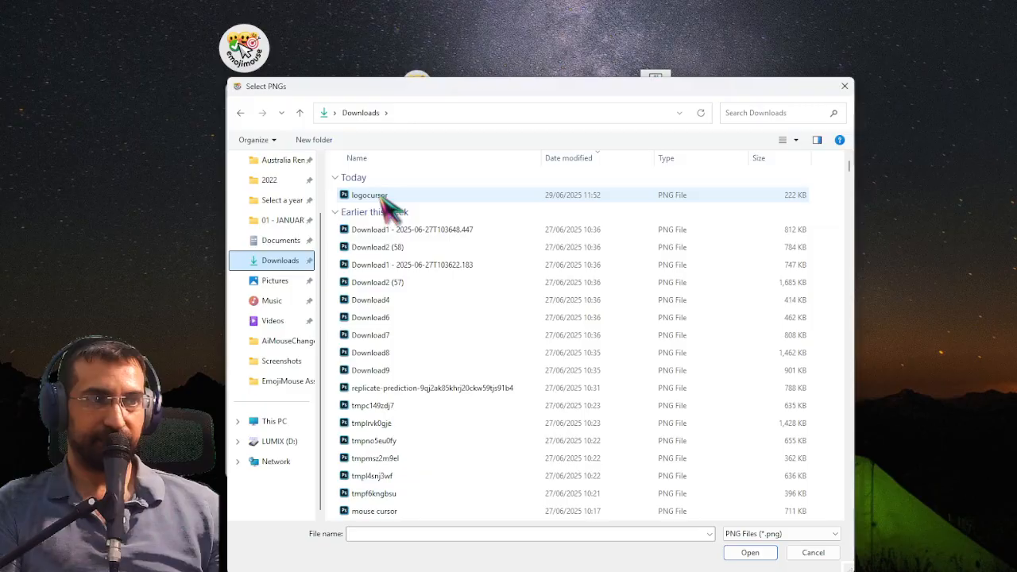
double_click(380, 198)
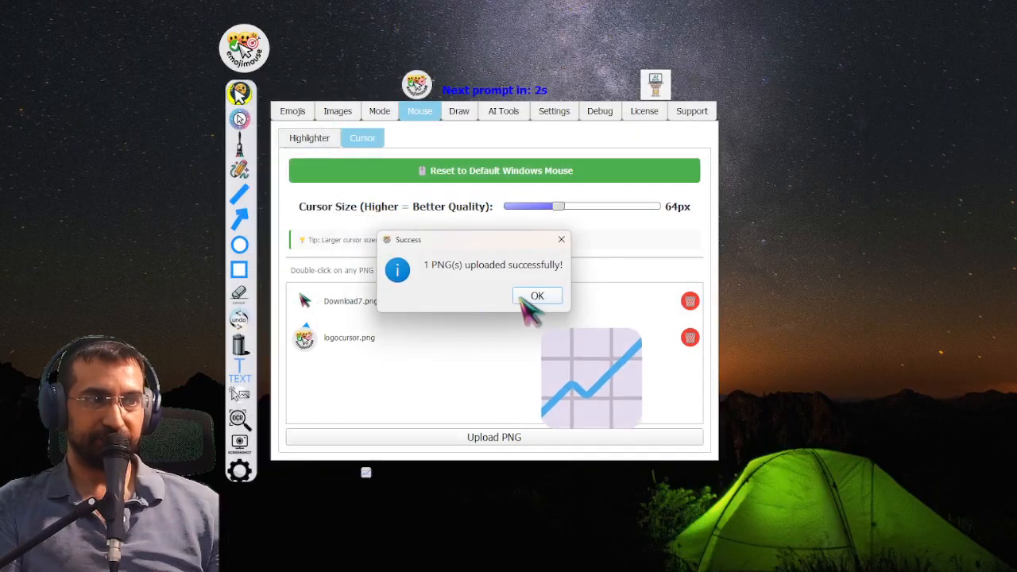
click(525, 297)
- Make logocursor.png the mouse cursor, with its hotspot at the tip of the blue triangle
double_click(343, 339)
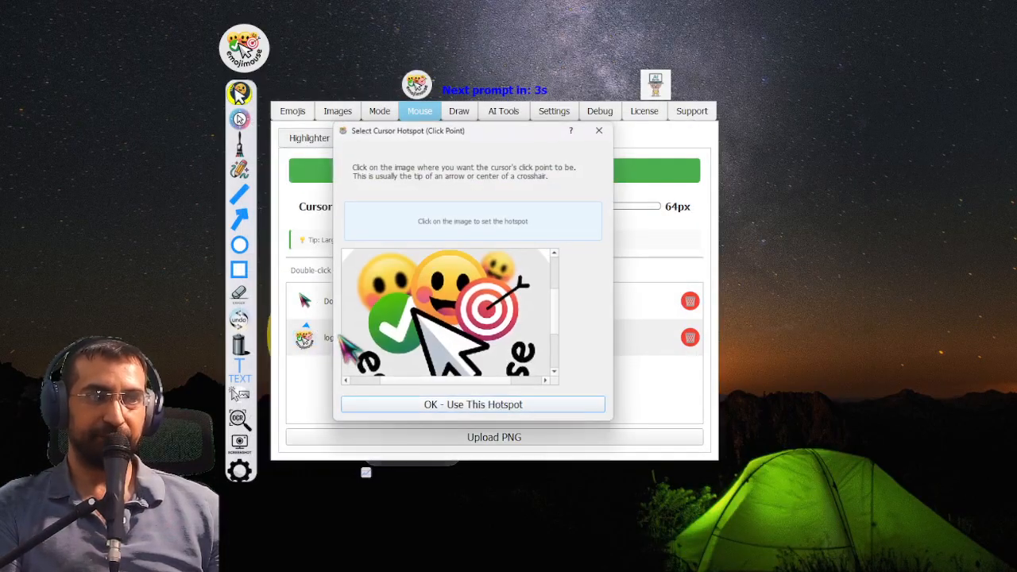
scroll(551, 316, up, 3)
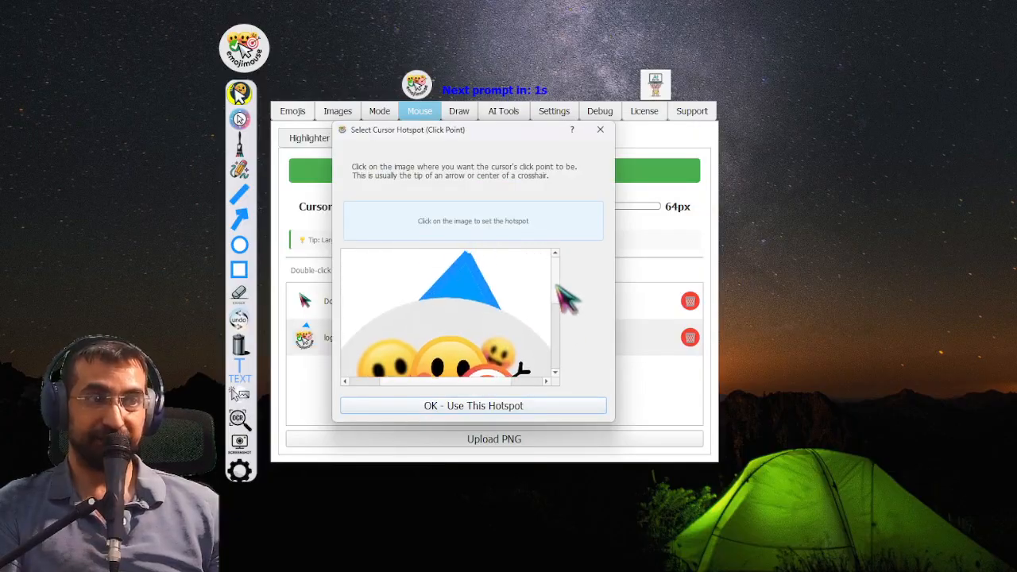
click(467, 255)
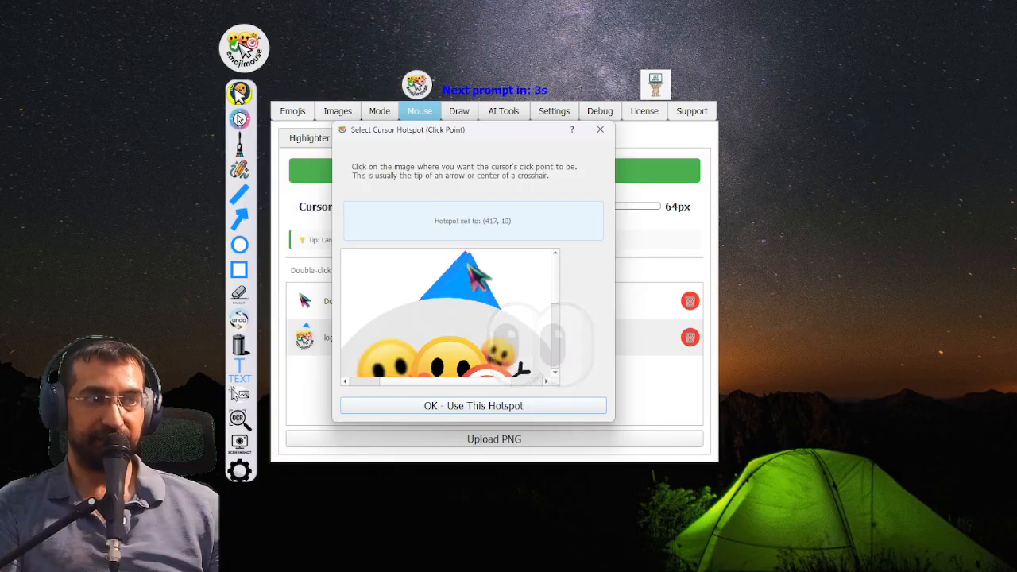
click(469, 406)
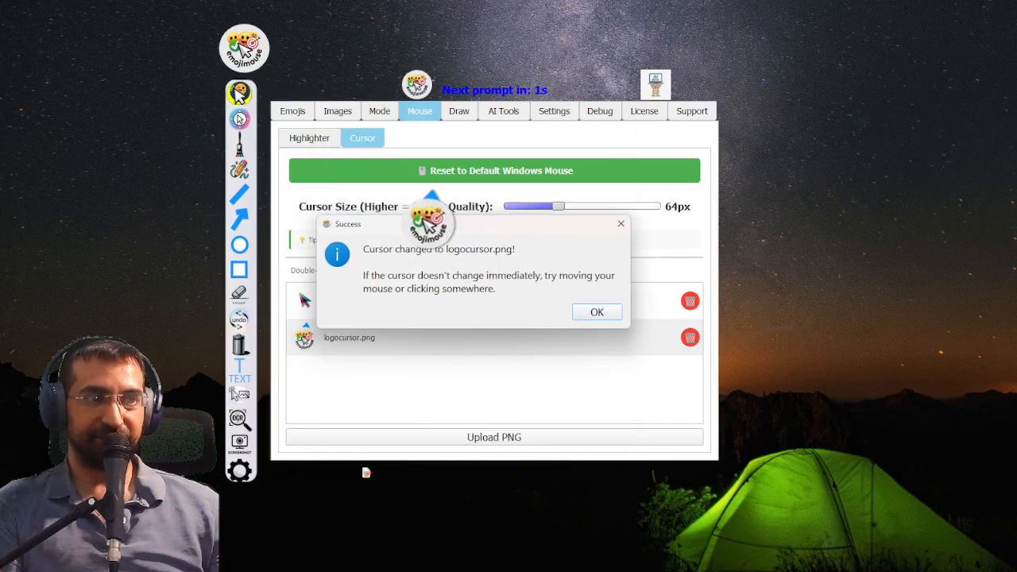
click(596, 312)
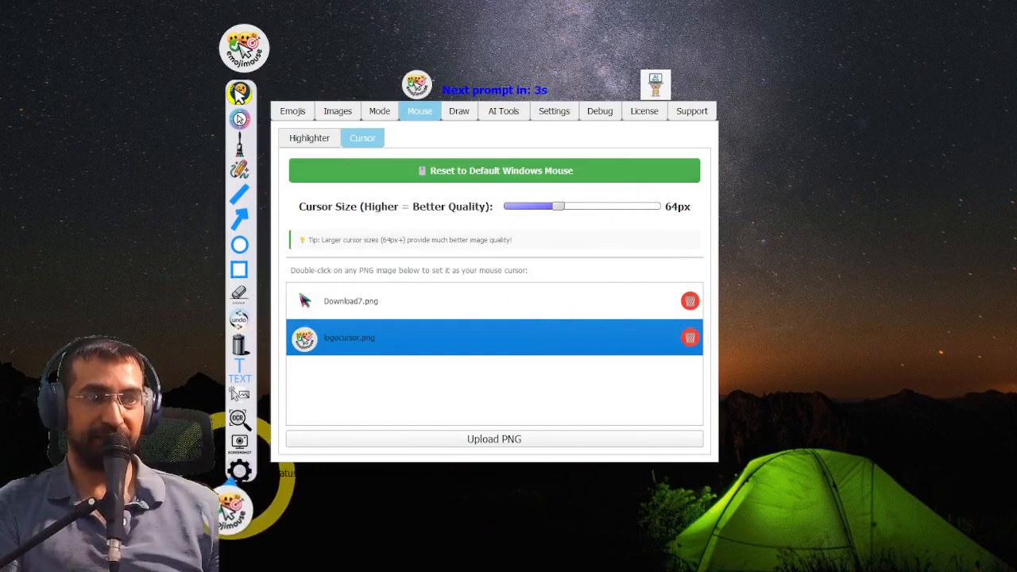
- Add a new AI text prompt named "Translate to french" with "Translate to french" as its system prompt
click(235, 472)
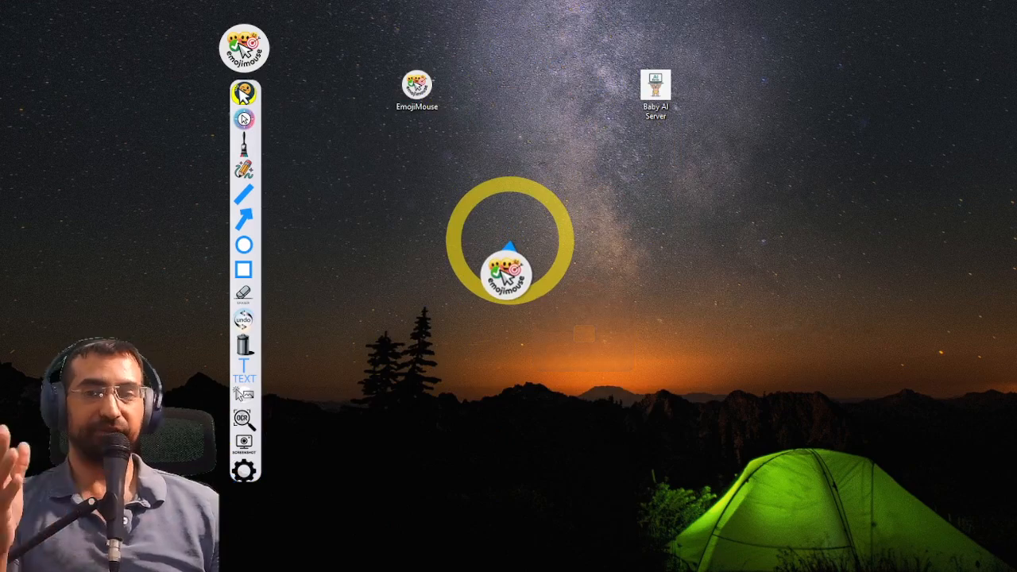
click(244, 472)
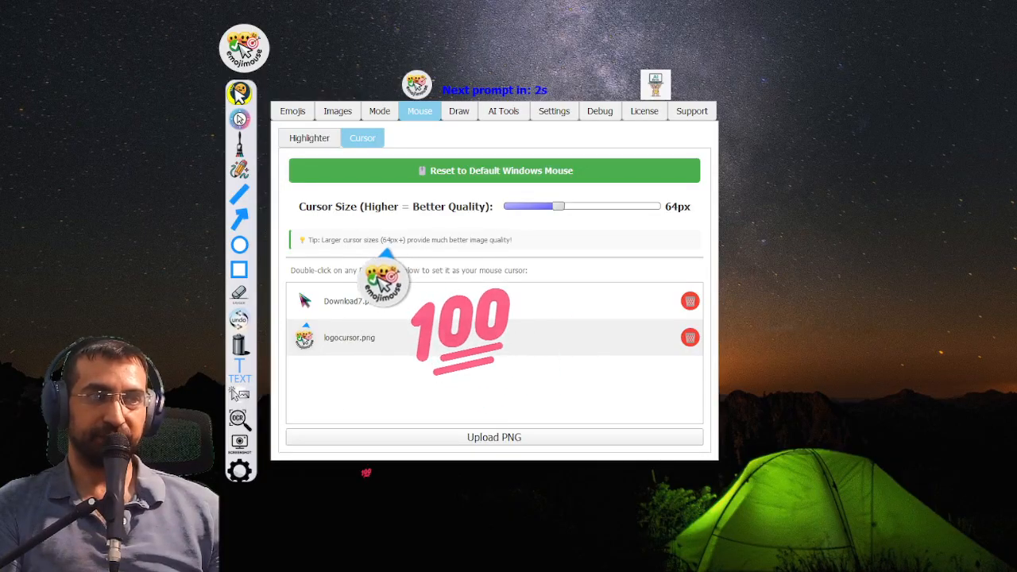
click(504, 118)
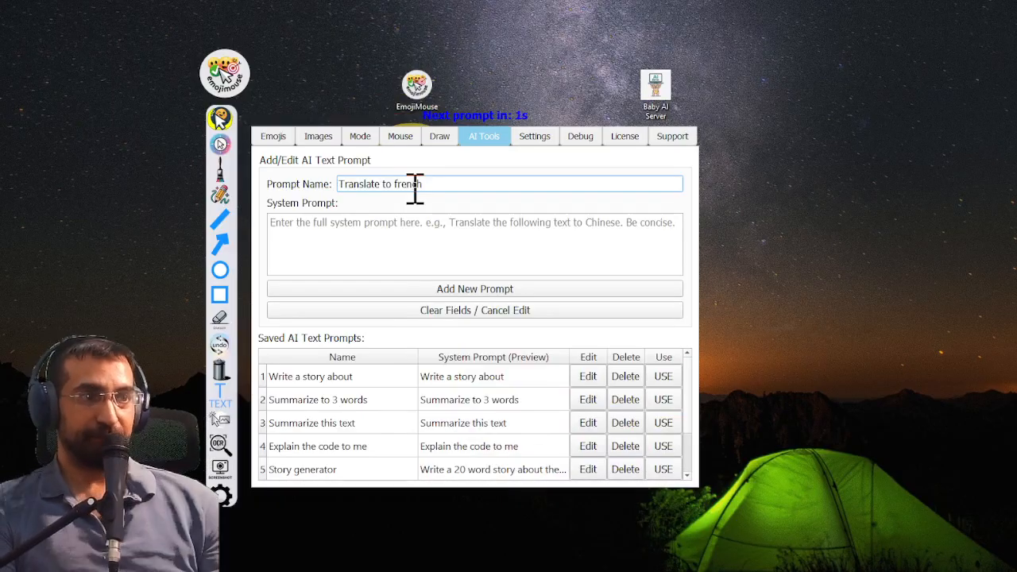
drag(429, 183, 421, 183)
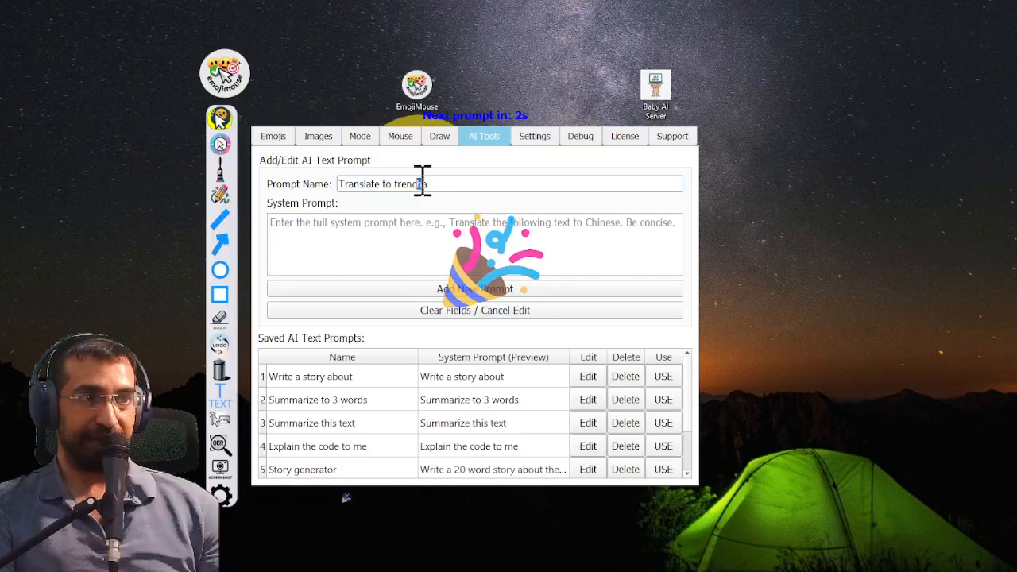
key(ctrl+a)
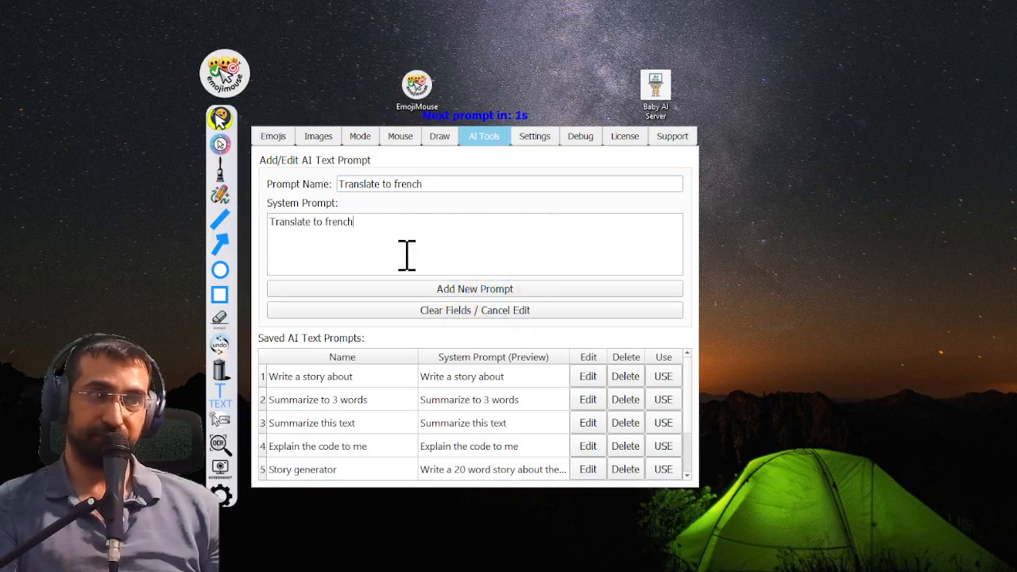
click(407, 254)
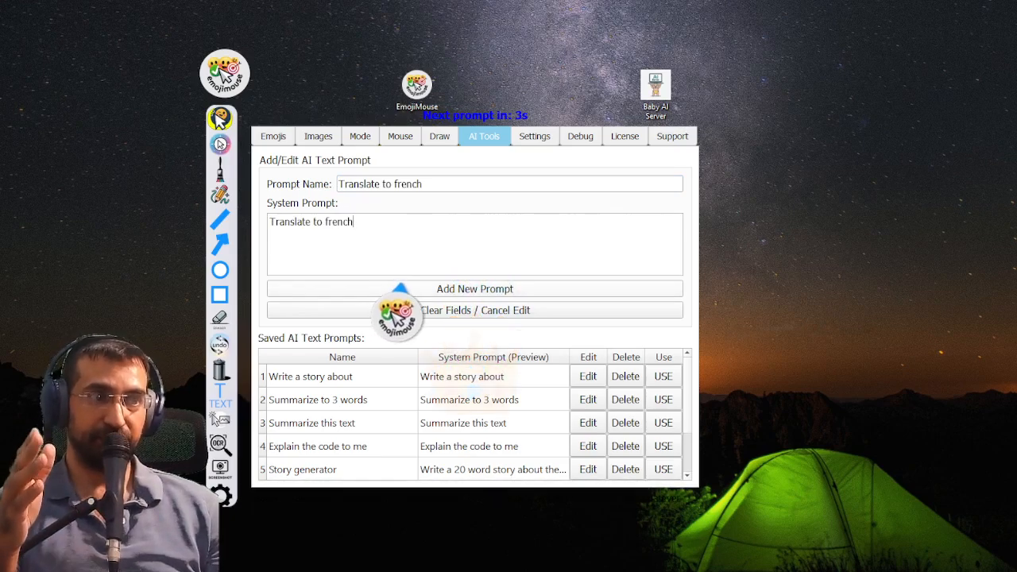
click(400, 288)
scroll(409, 441, down, 1)
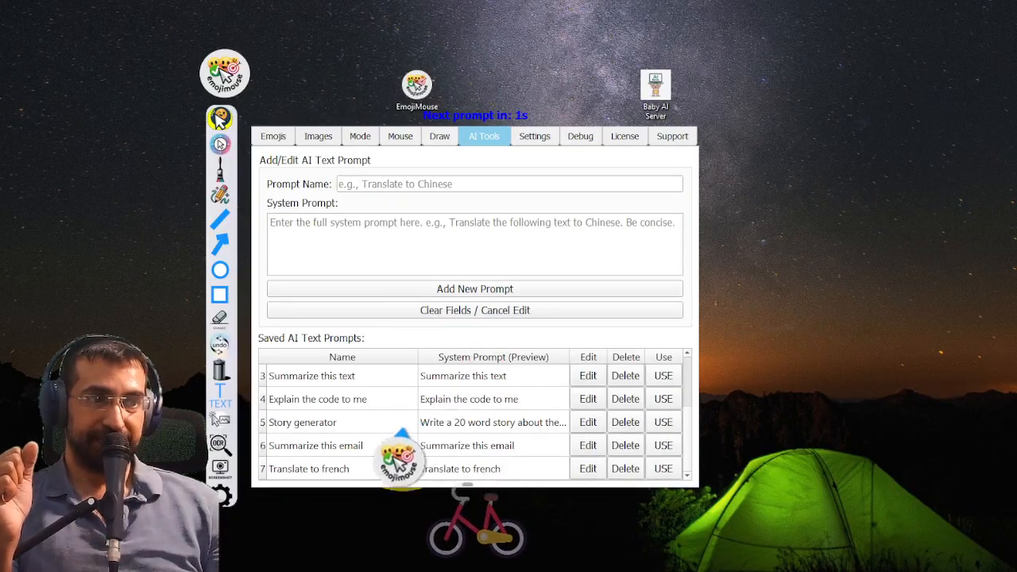
click(359, 480)
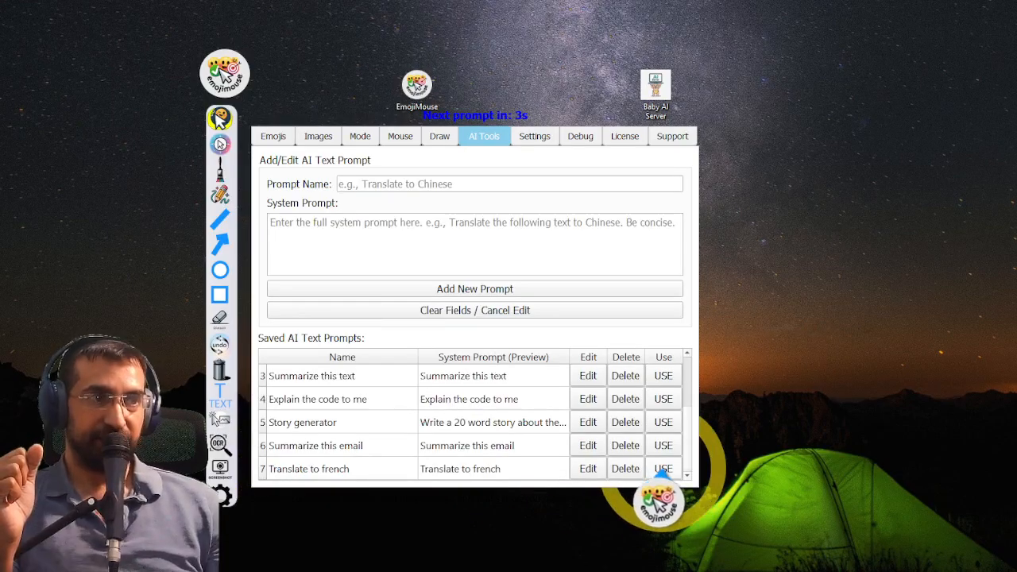
- Run the saved "Translate to french" prompt on the entire Harvestdale story text in Notepad
click(663, 469)
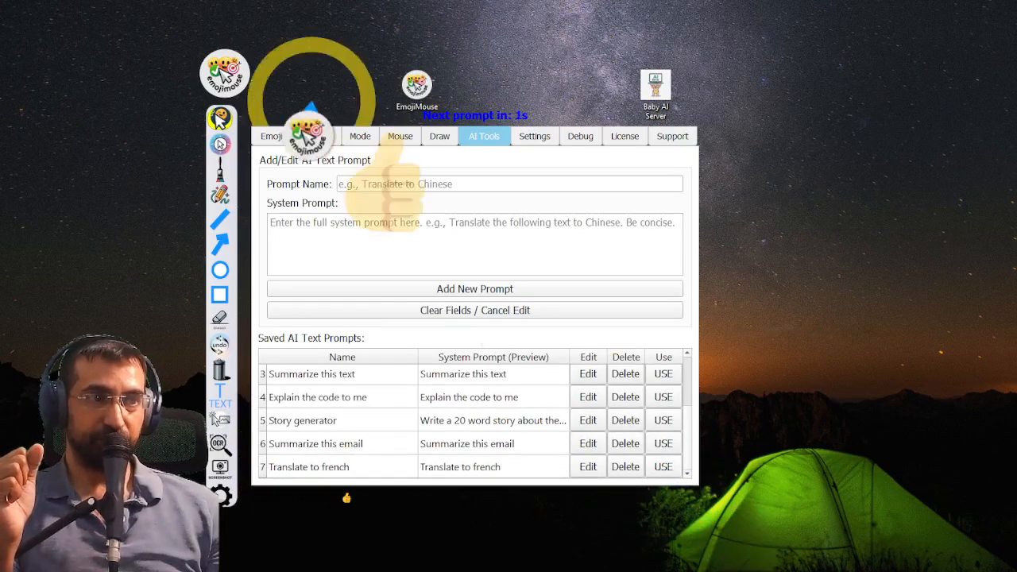
drag(225, 73, 140, 54)
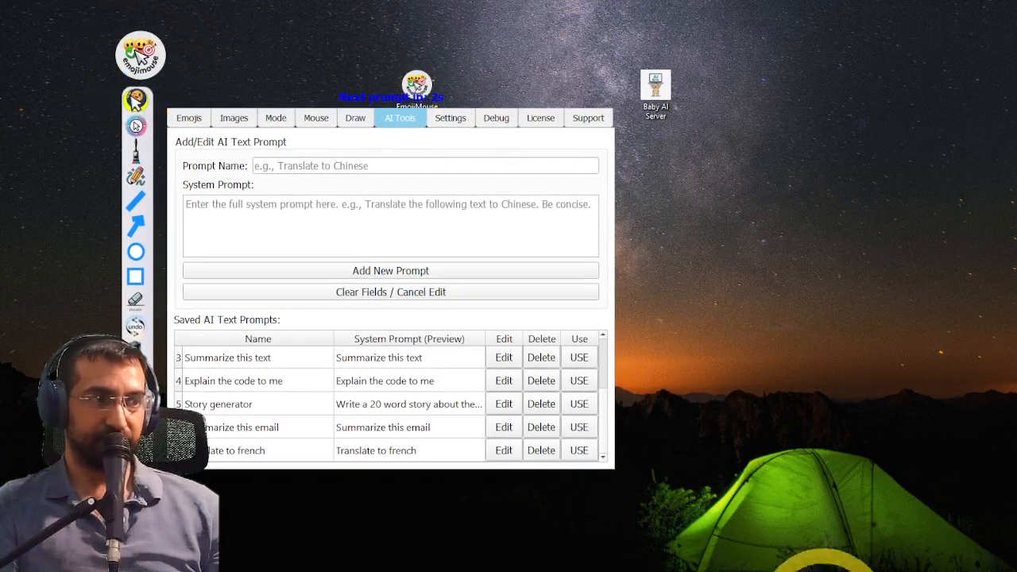
mouse_move(767, 568)
click(930, 528)
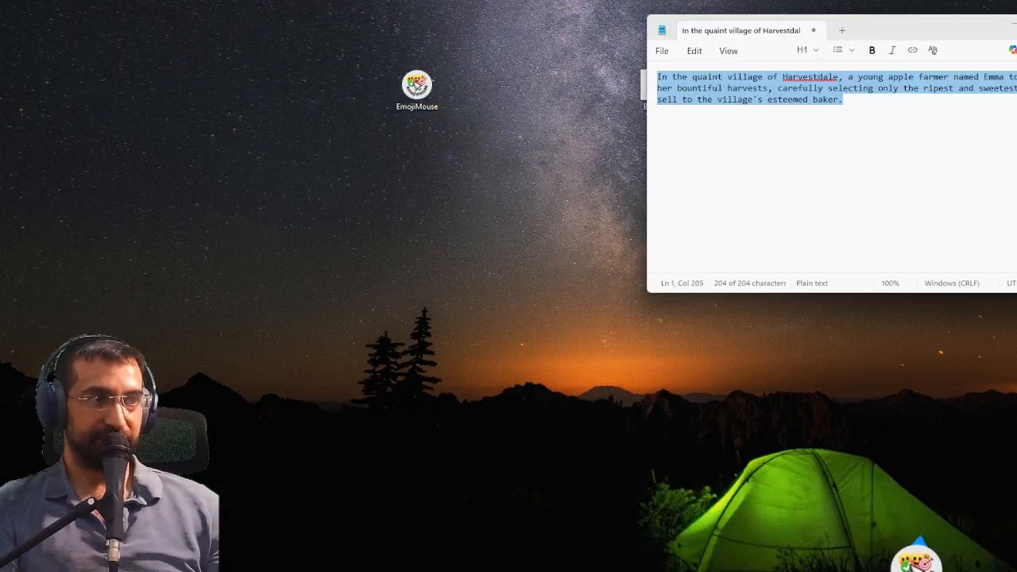
click(843, 177)
key(ctrl+a)
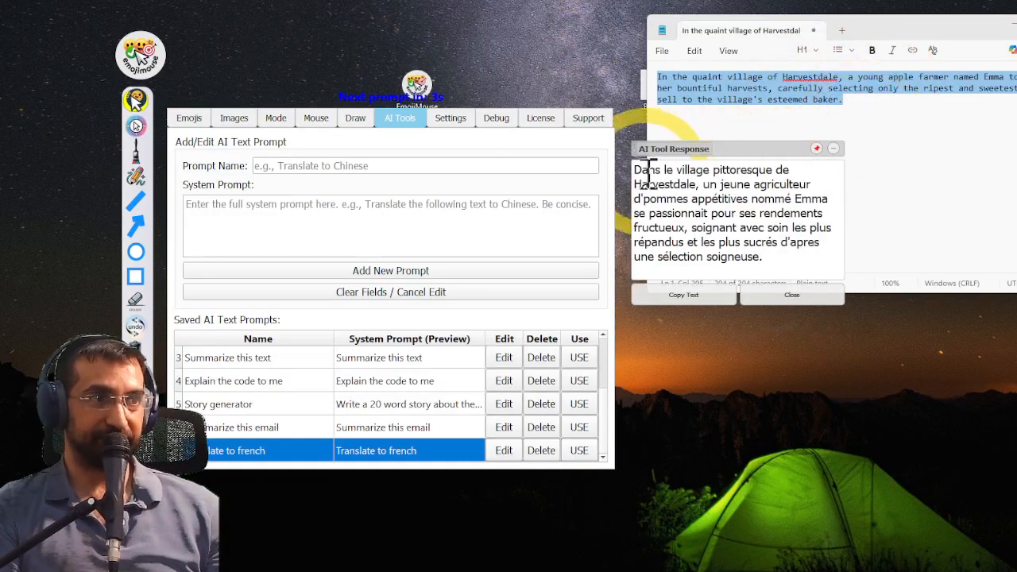
- Highlight the full French translation in the AI tool response and close the response
drag(642, 172, 784, 261)
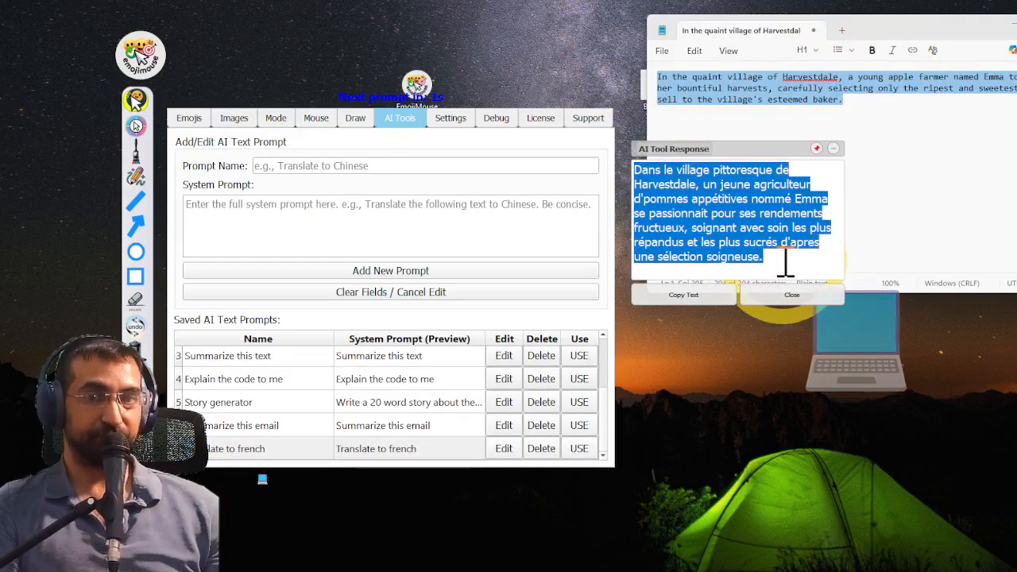
click(785, 261)
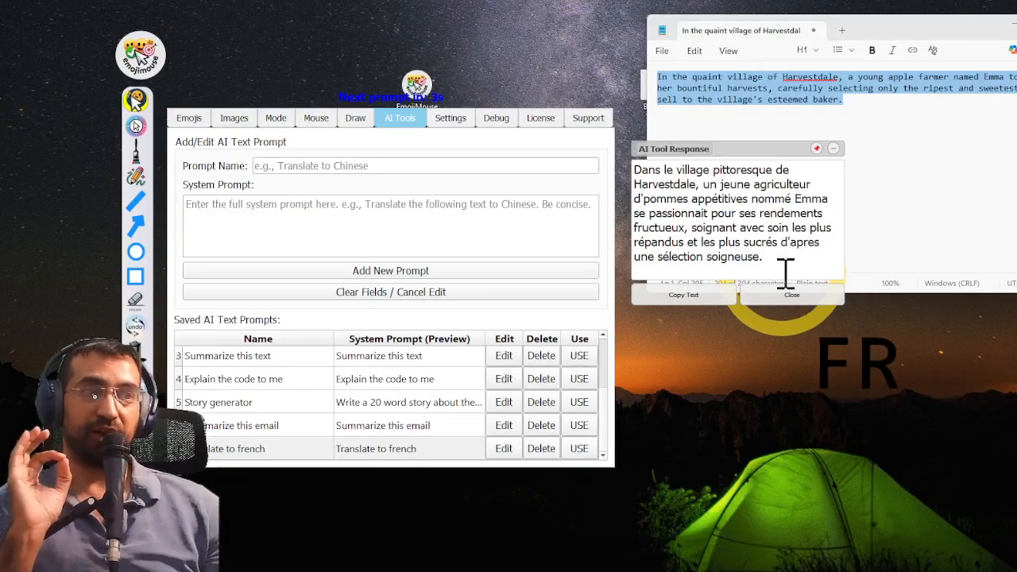
click(789, 297)
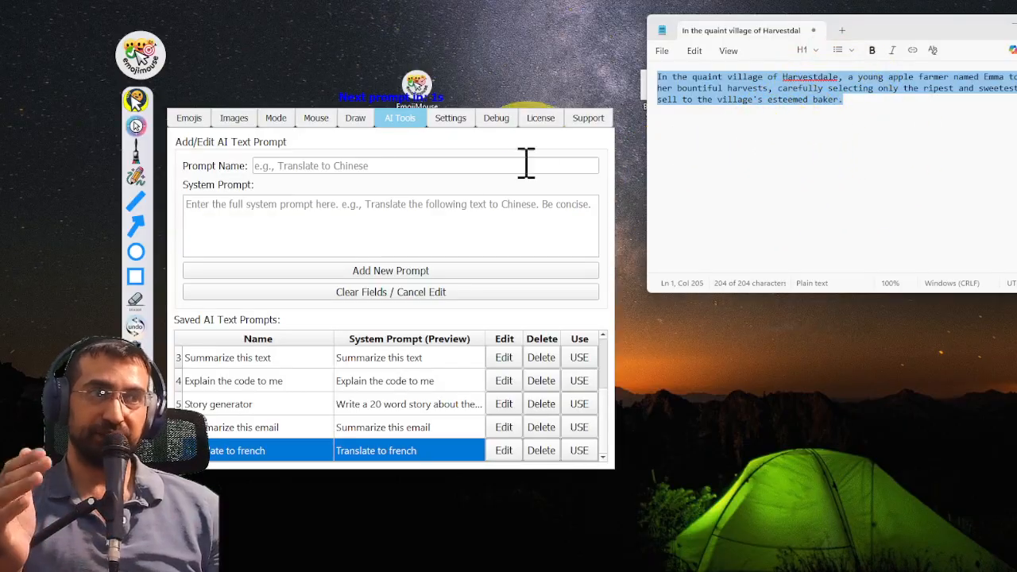
- Put the EmojiMouse panel and Notepad out of the way, bring up Baby AI Server and restart its AI server
click(450, 119)
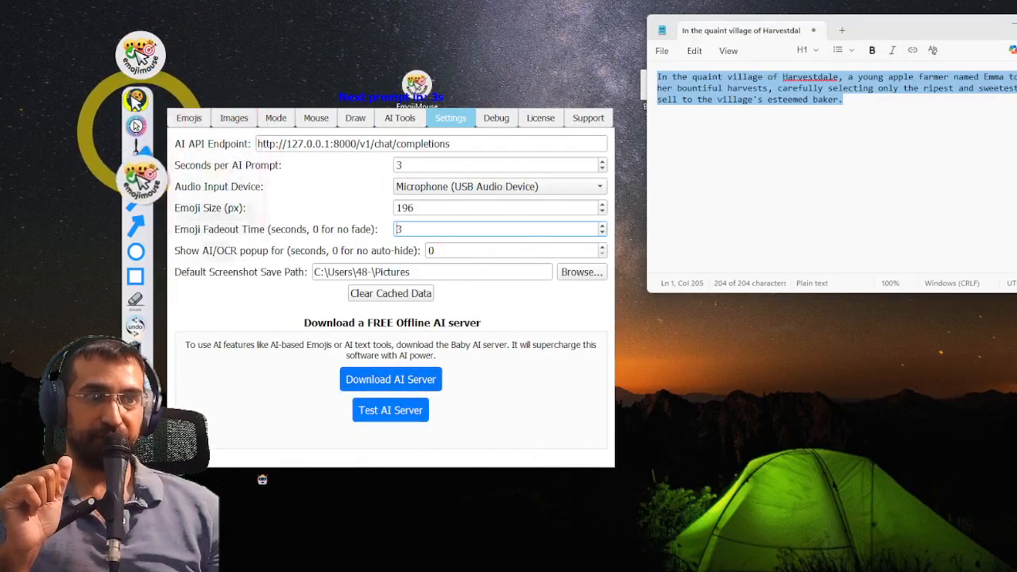
click(140, 57)
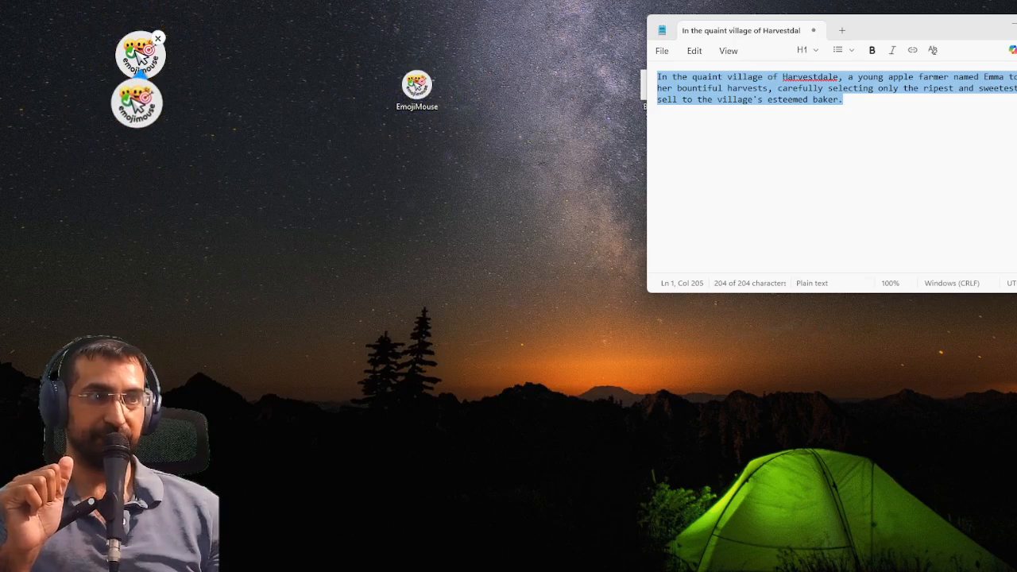
click(1009, 36)
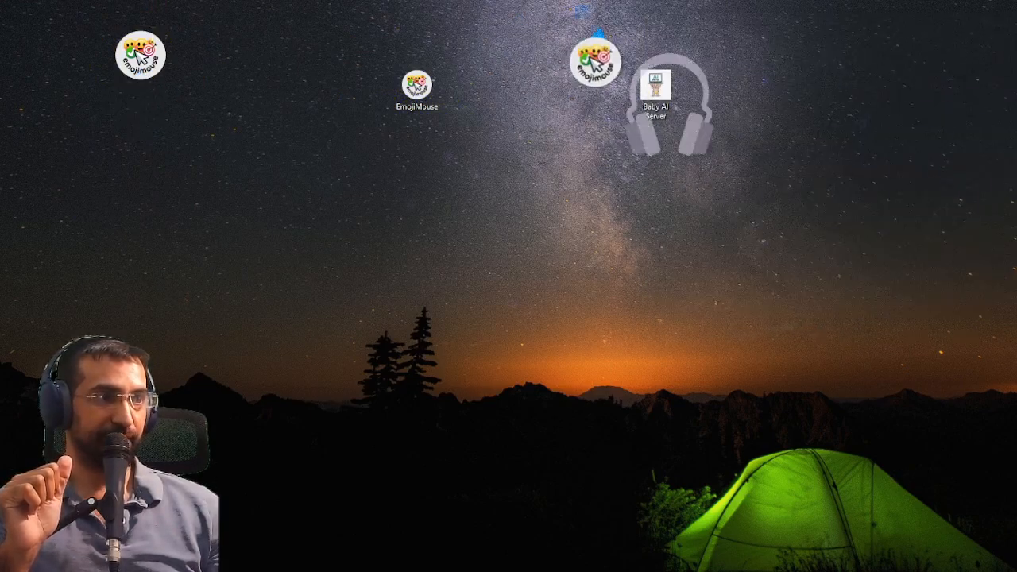
drag(576, 7, 728, 201)
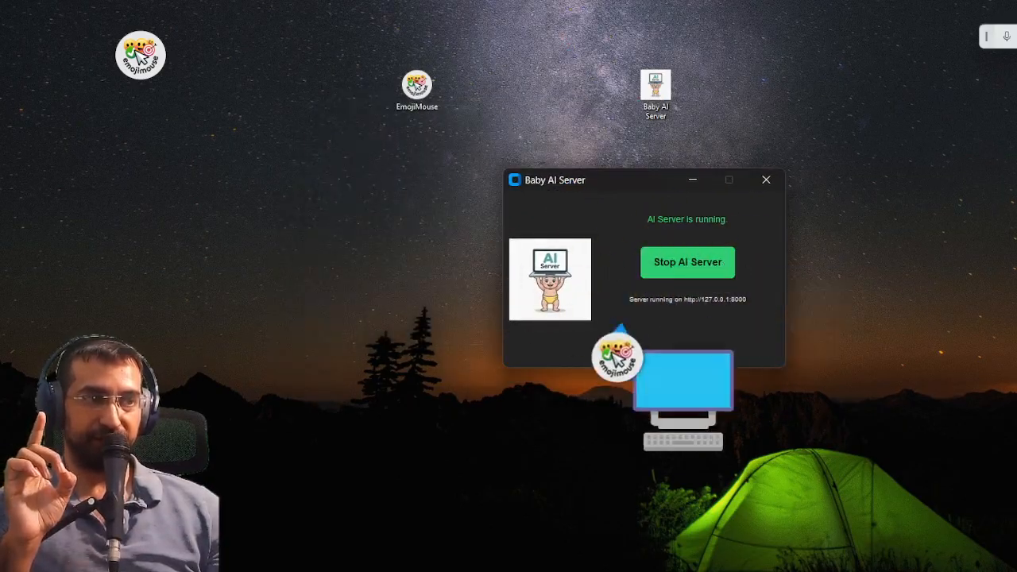
click(688, 265)
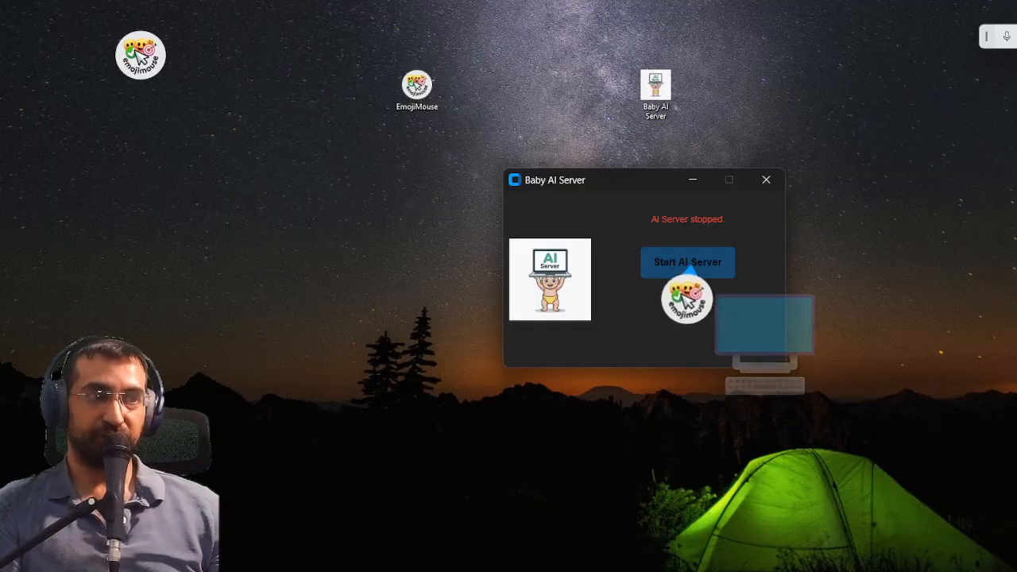
click(677, 266)
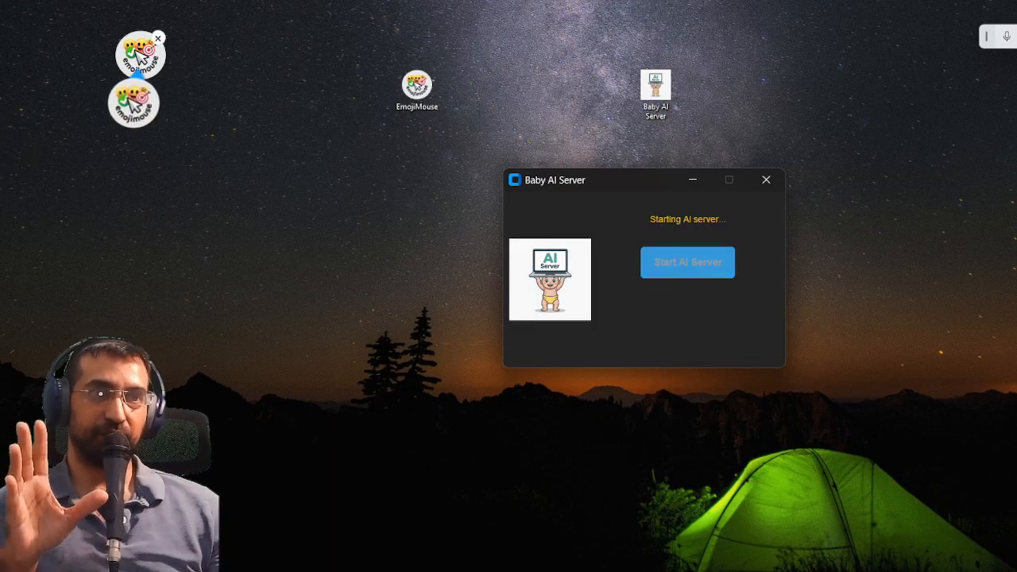
- Test the offline AI server connection from the EmojiMouse settings and shift the settings panel clear of the webcam picture
click(139, 55)
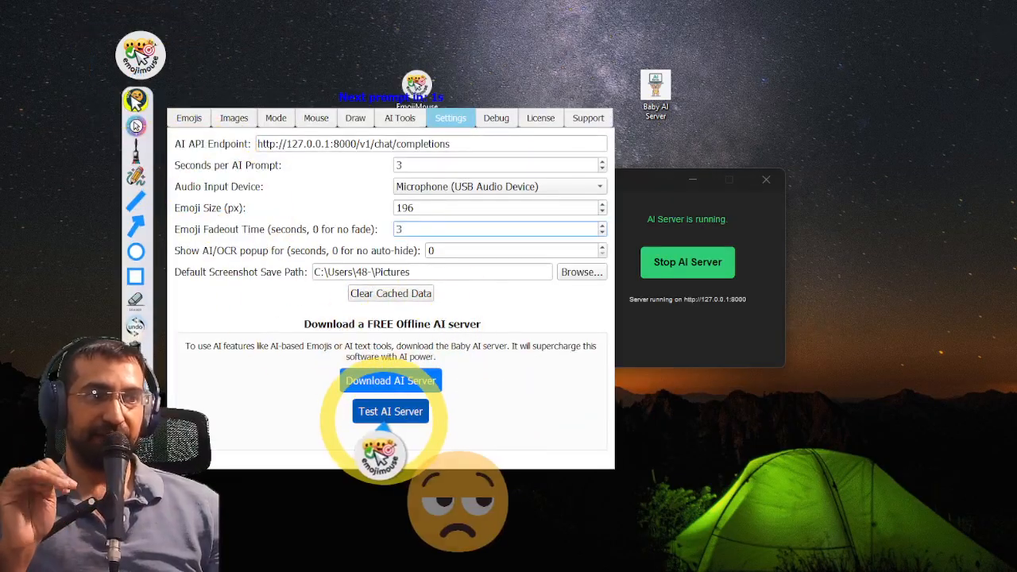
click(386, 415)
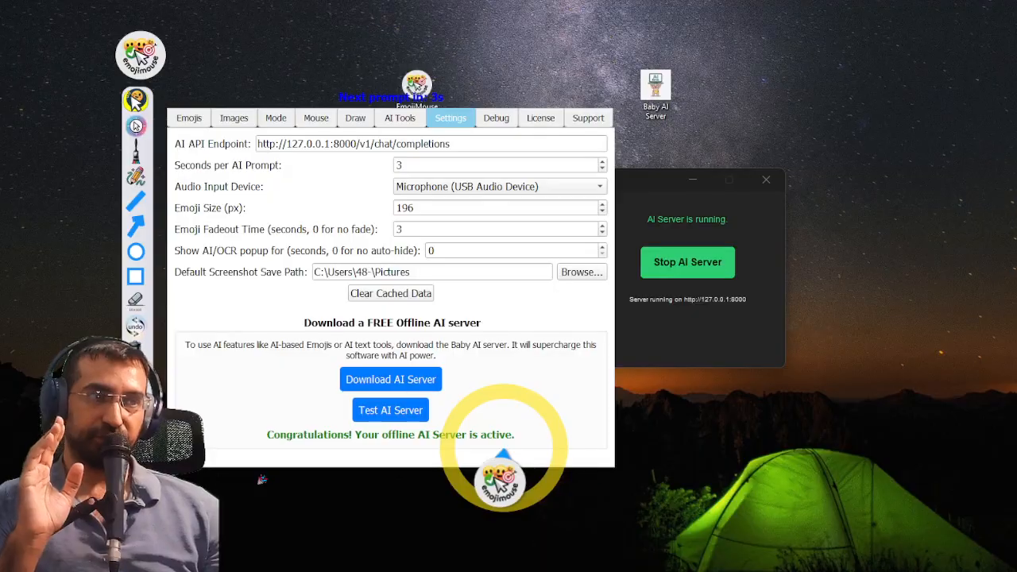
drag(135, 59, 210, 63)
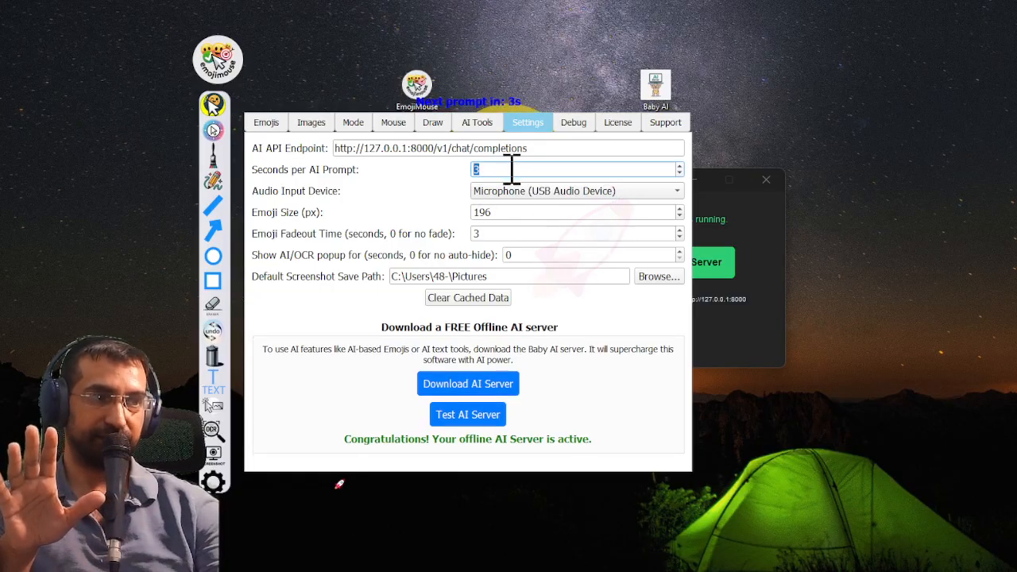
- Set the seconds per AI prompt to 10 and close the settings
text(10)
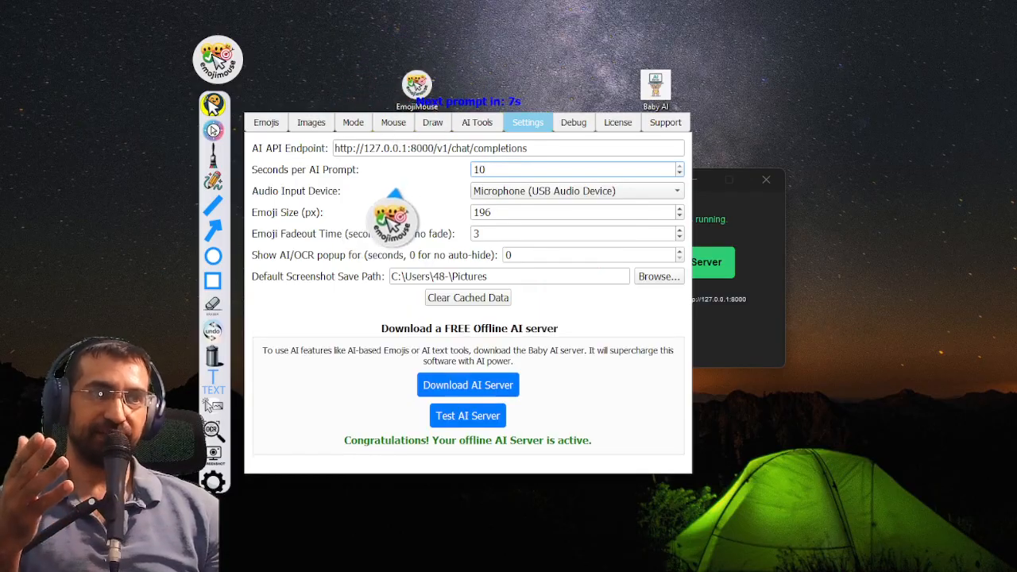
click(213, 480)
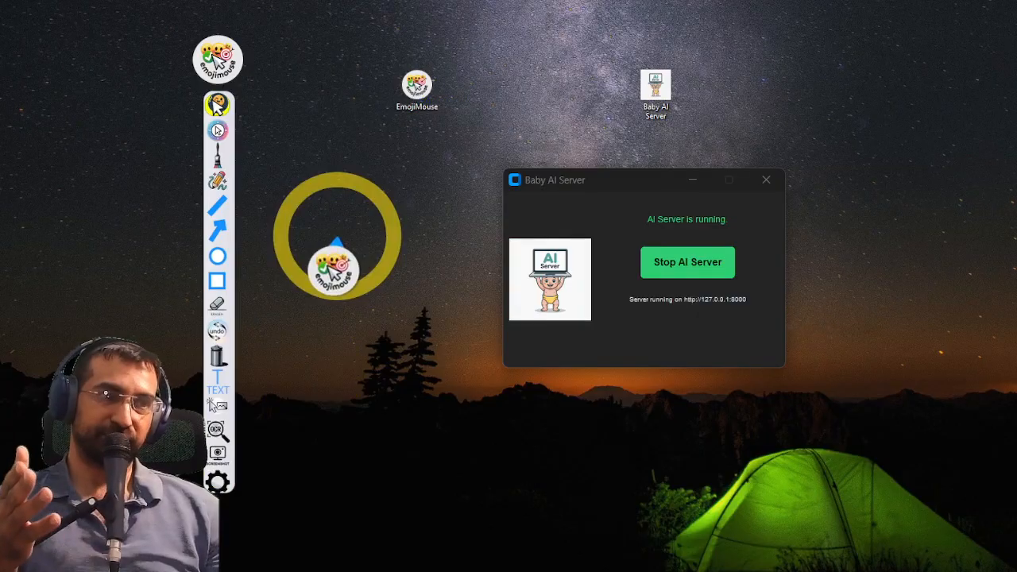
click(337, 237)
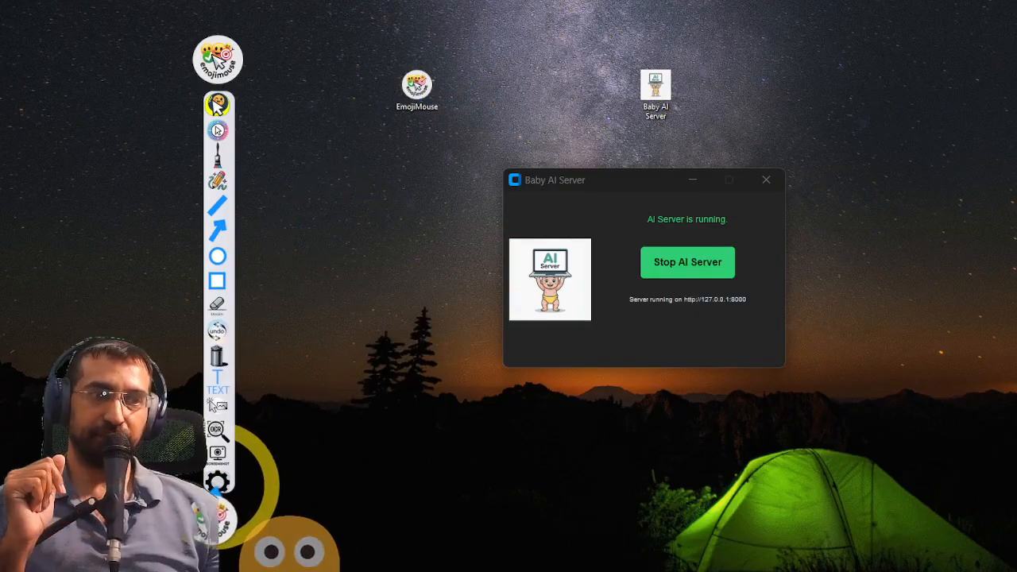
- Lower the seconds per AI prompt to 4 and close the settings
click(217, 481)
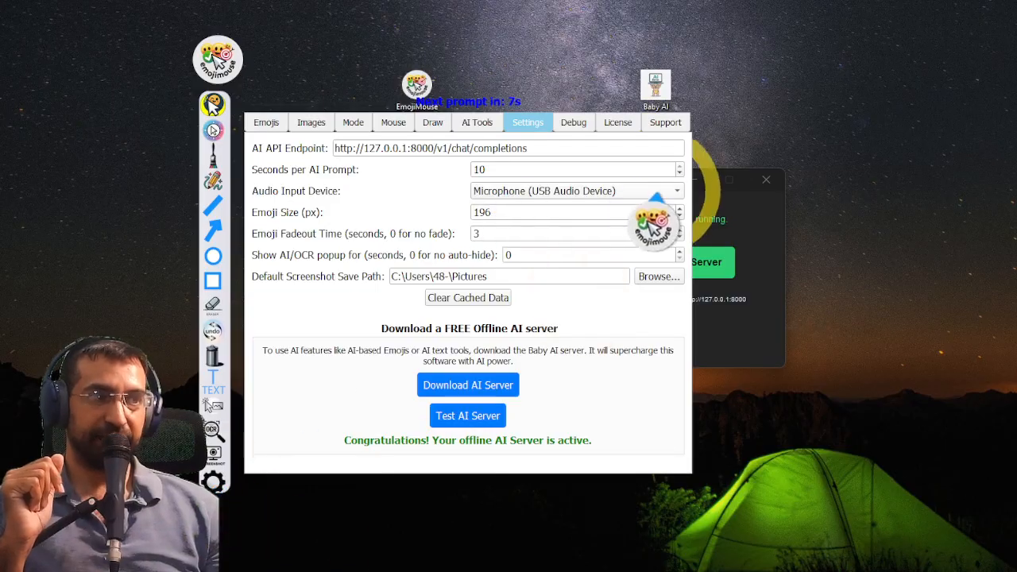
click(679, 173)
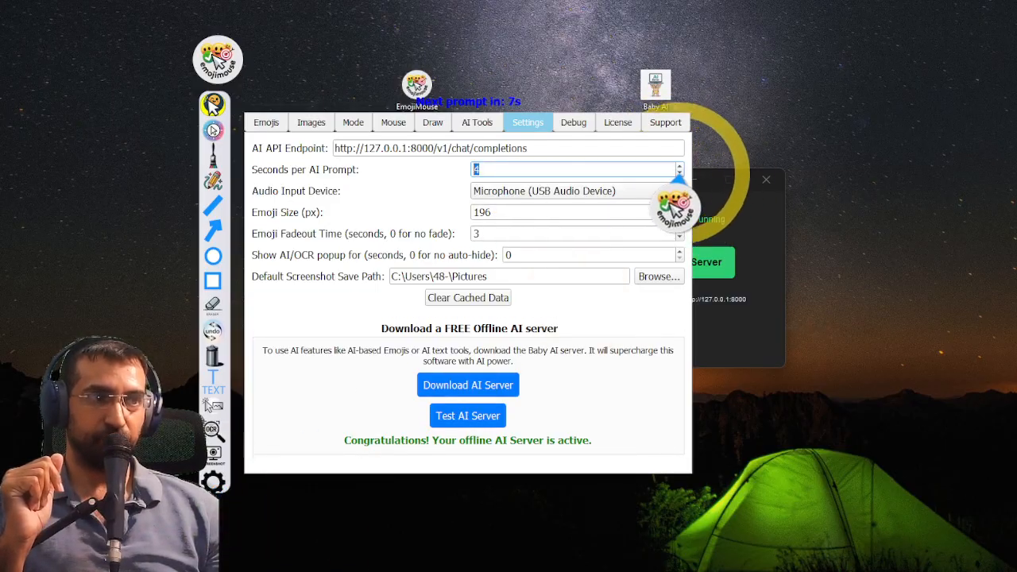
click(217, 481)
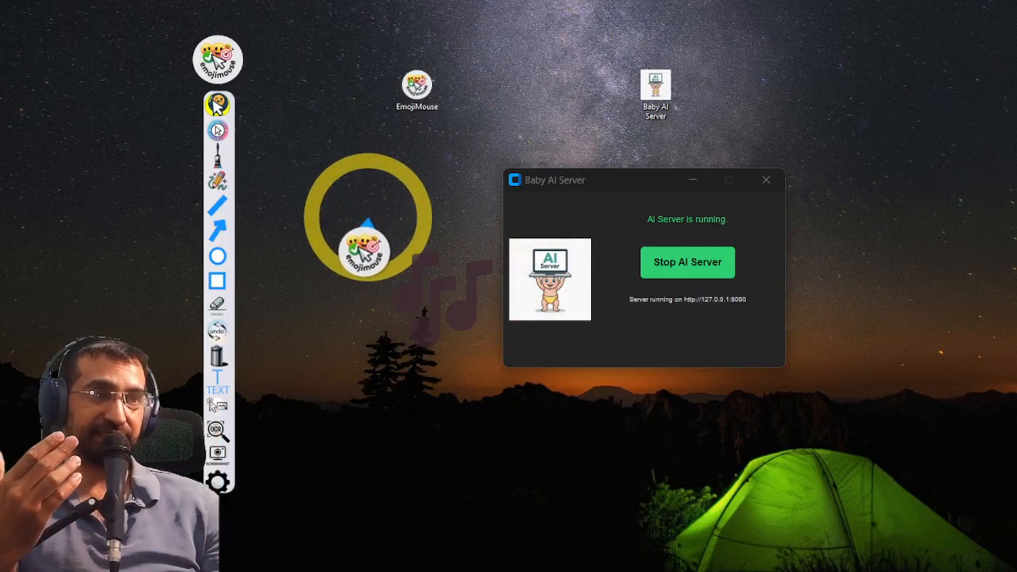
- Move the Baby AI Server window across the desktop so that it sits above the green tent
mouse_move(203, 74)
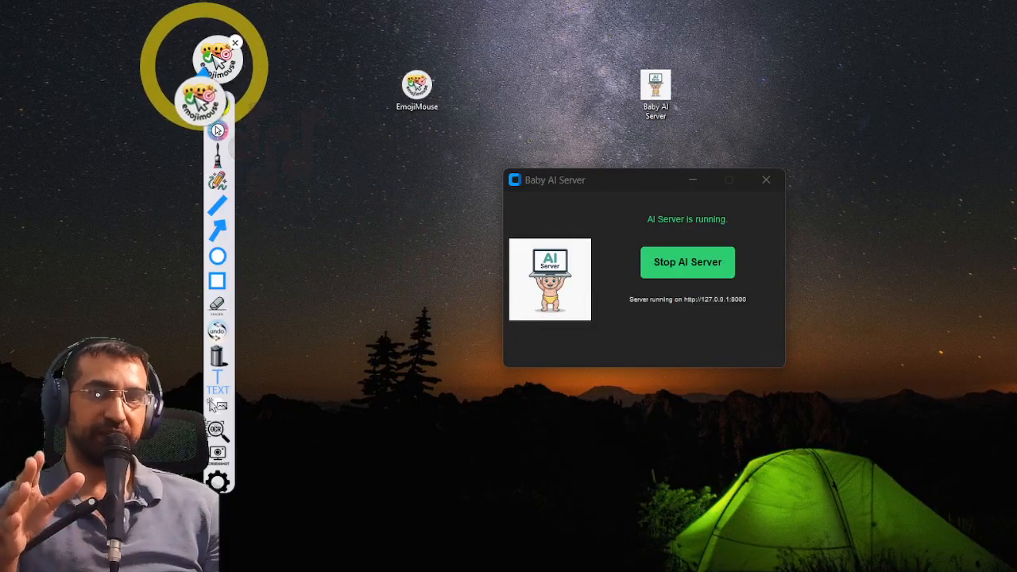
click(203, 73)
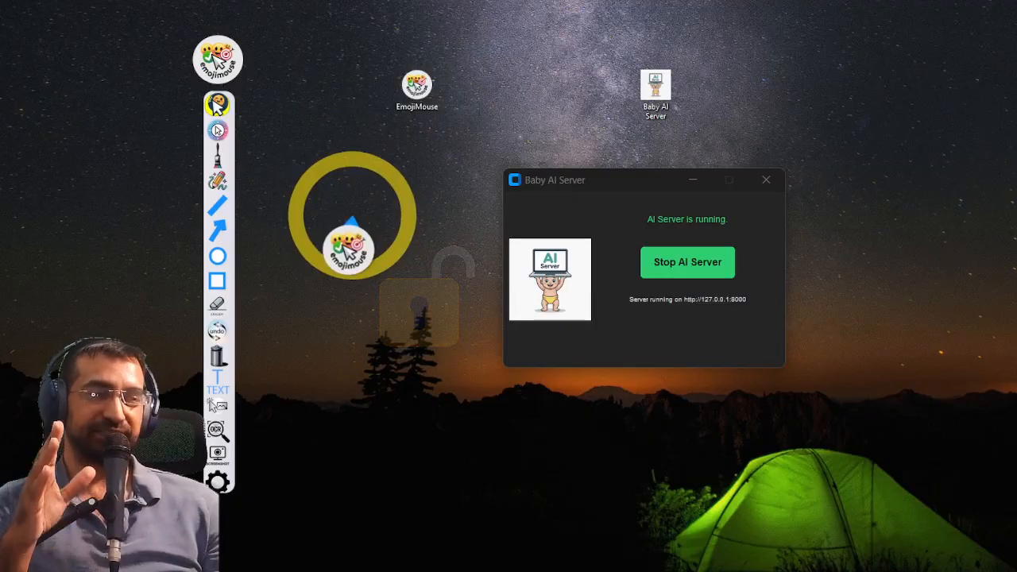
drag(352, 150, 440, 295)
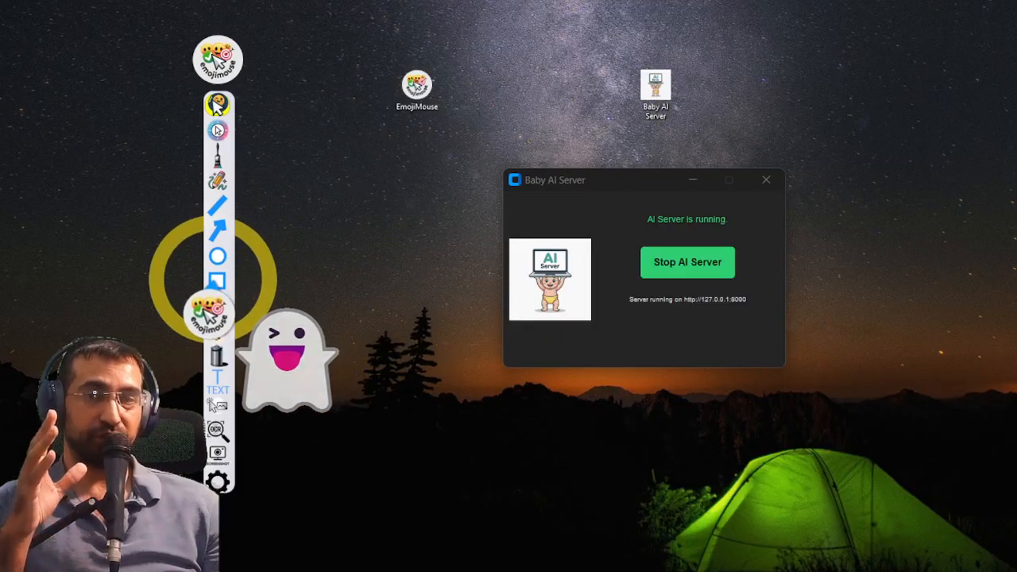
drag(596, 189, 767, 194)
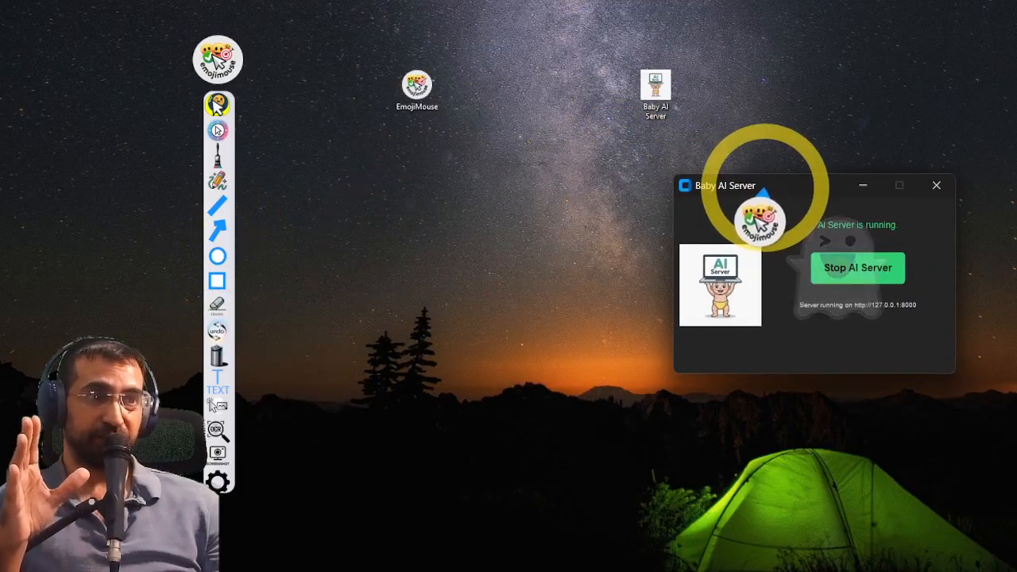
click(342, 190)
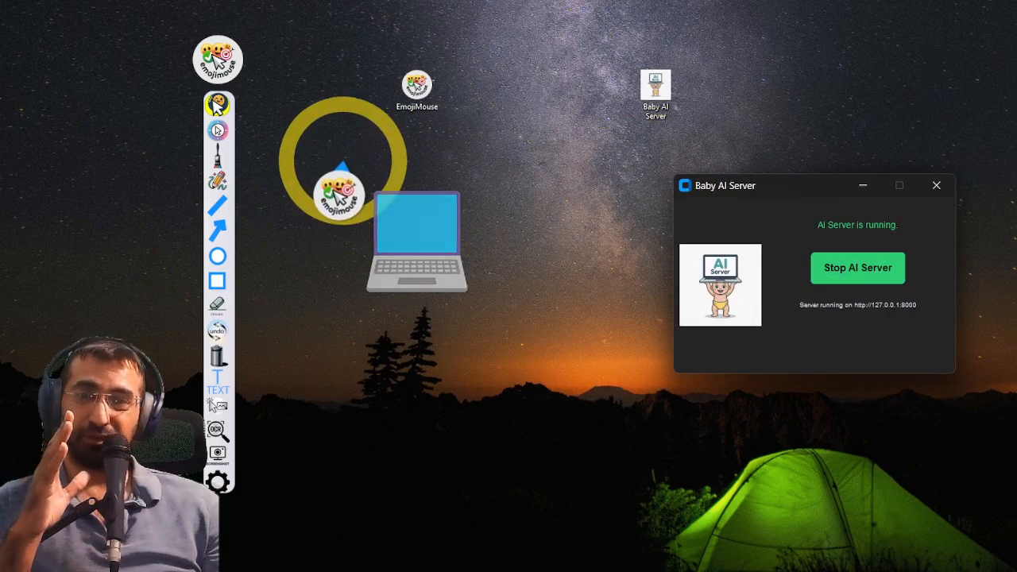
- Open the EmojiMouse settings and review the mode options along with the mouse highlighter and custom cursor options
click(218, 481)
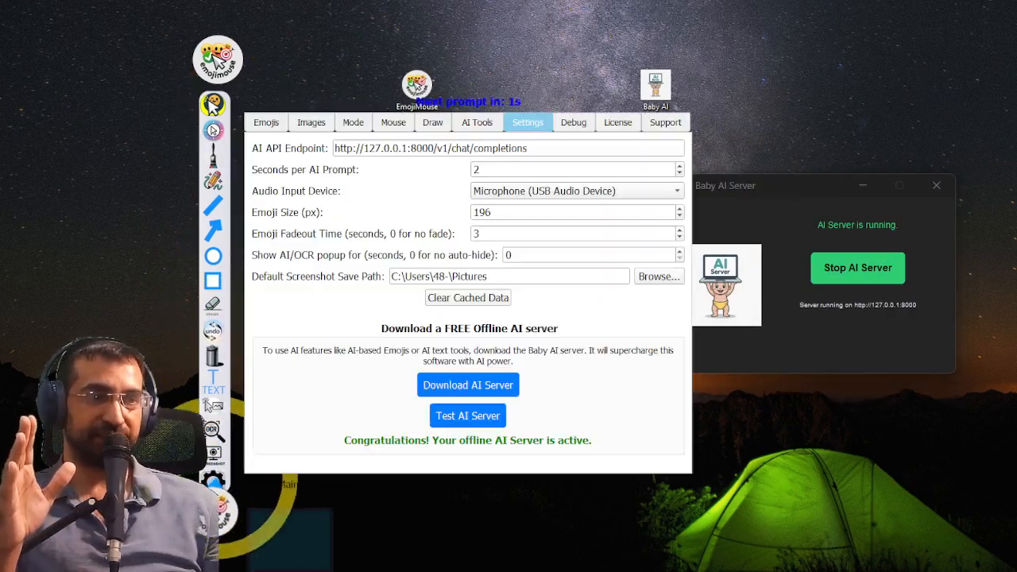
click(352, 122)
click(394, 123)
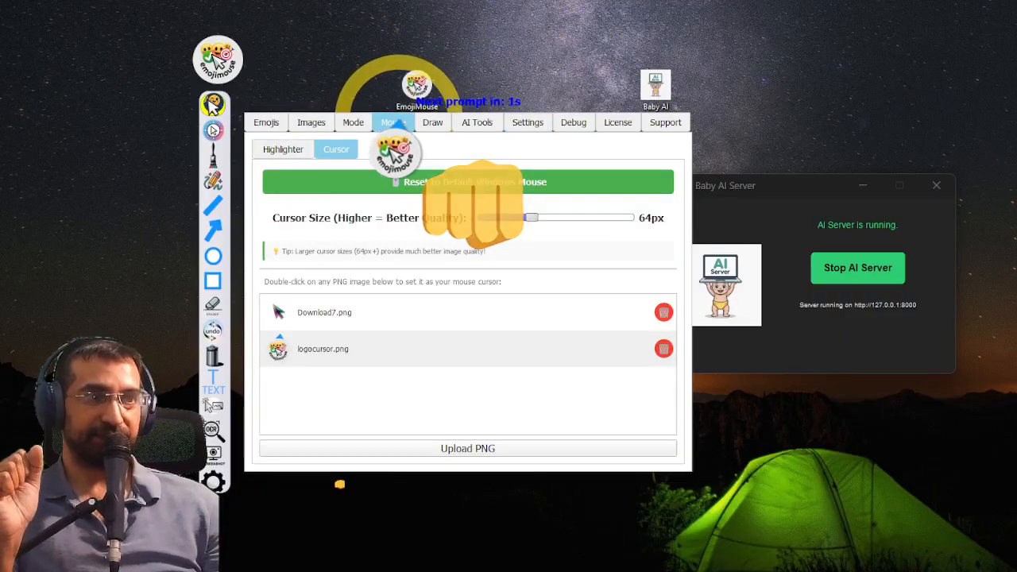
click(283, 150)
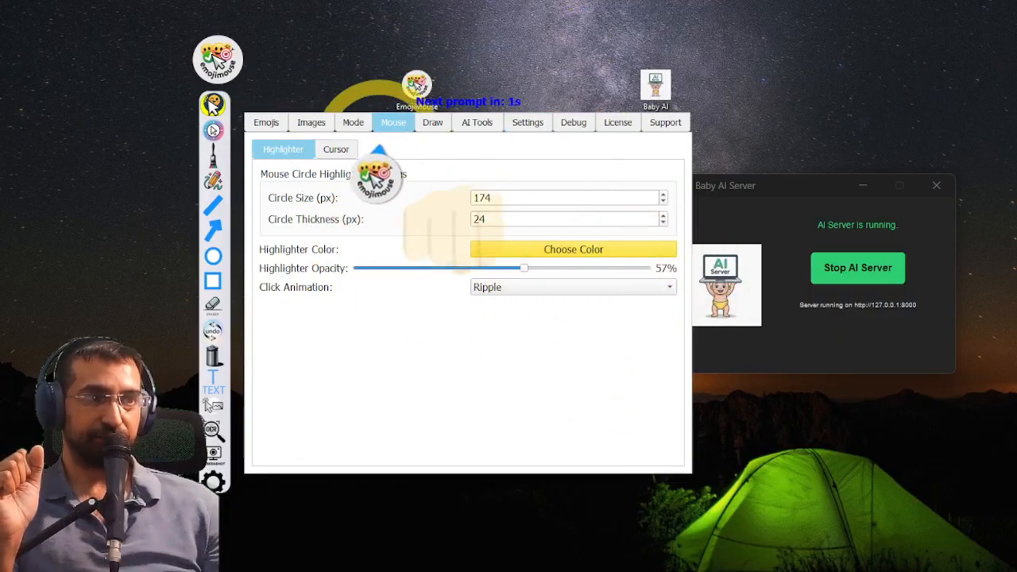
click(336, 149)
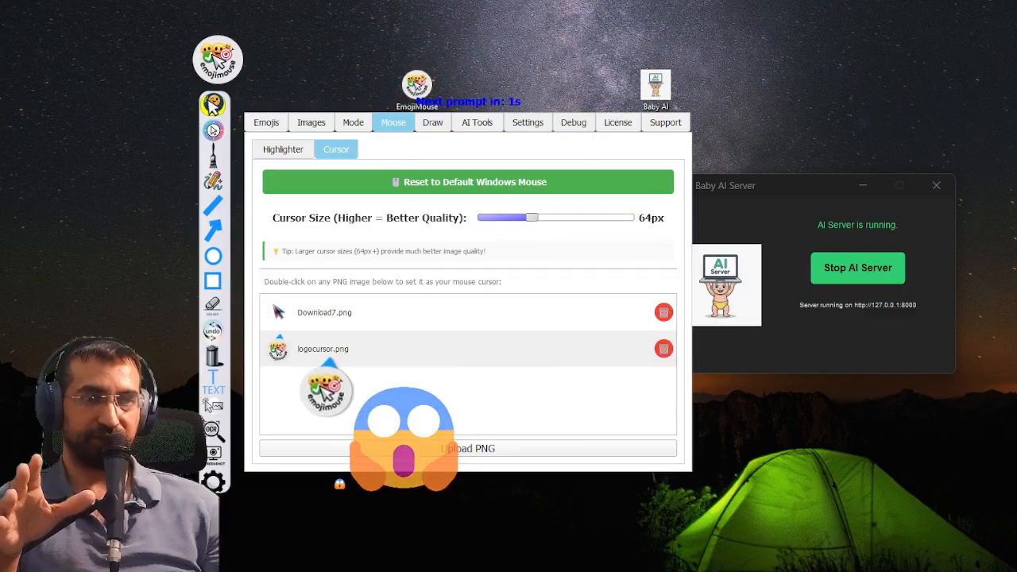
- Review the drawing colour and brush options, the AI tools options and the general AI server settings
click(433, 122)
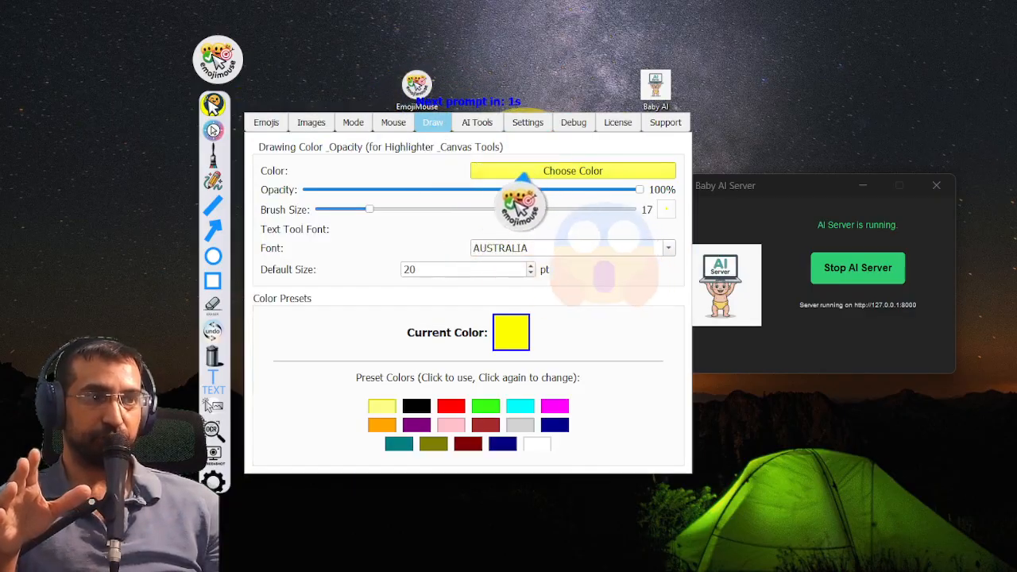
click(477, 122)
click(528, 122)
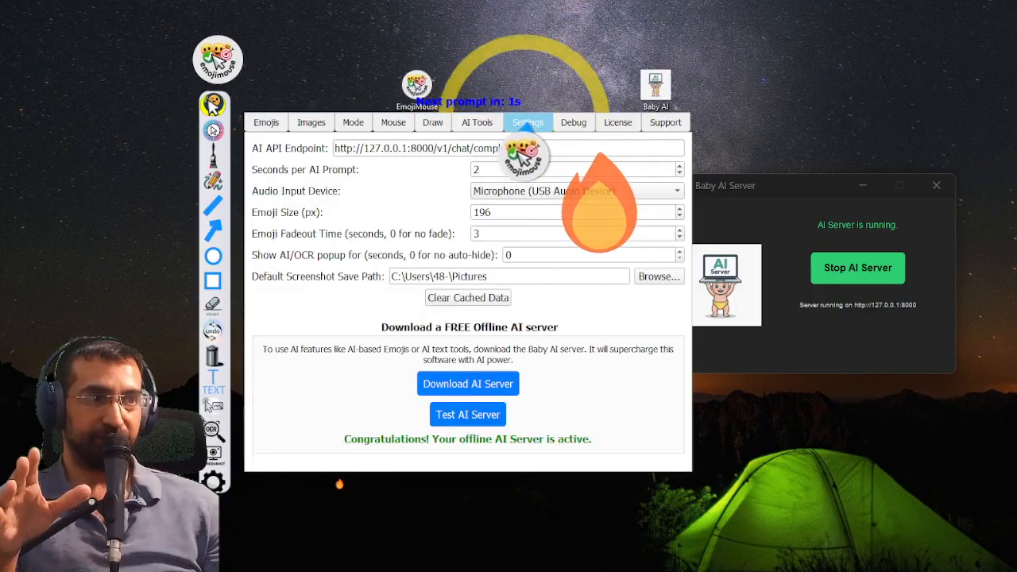
- Look over the debug, image and emoji settings, and quit EmojiMouse while leaving the Baby AI Server running
click(573, 123)
click(310, 122)
click(266, 122)
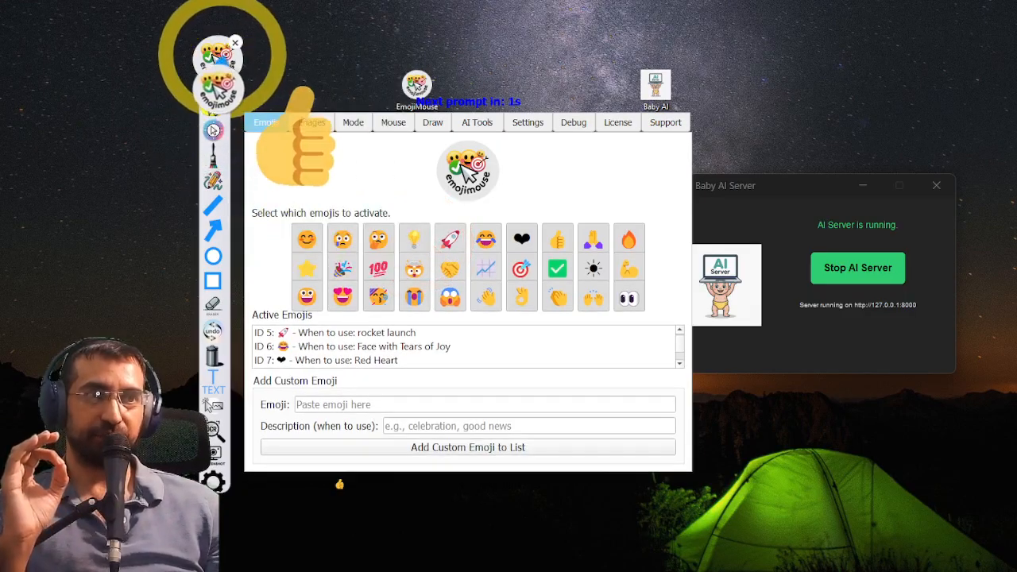
click(235, 42)
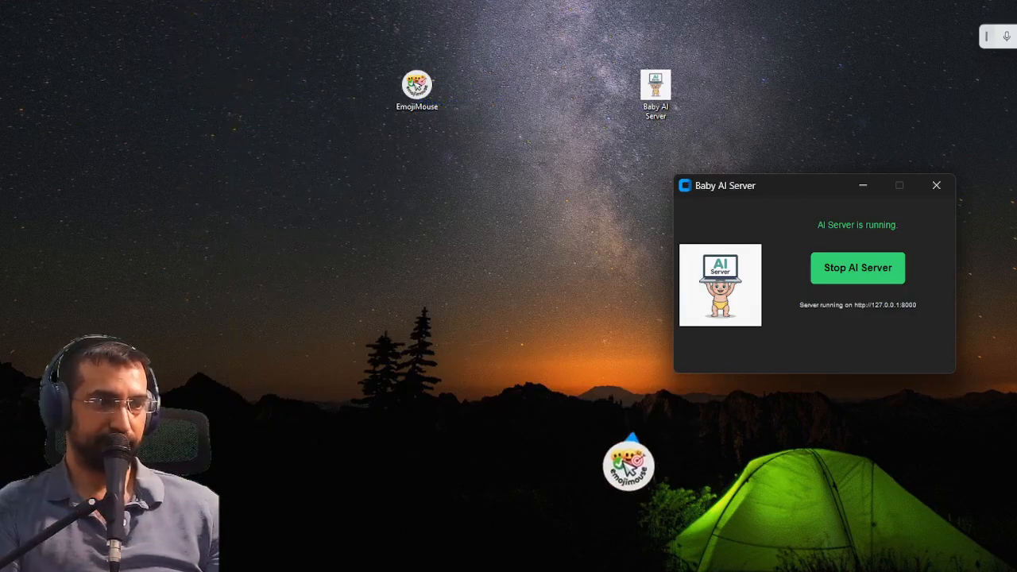